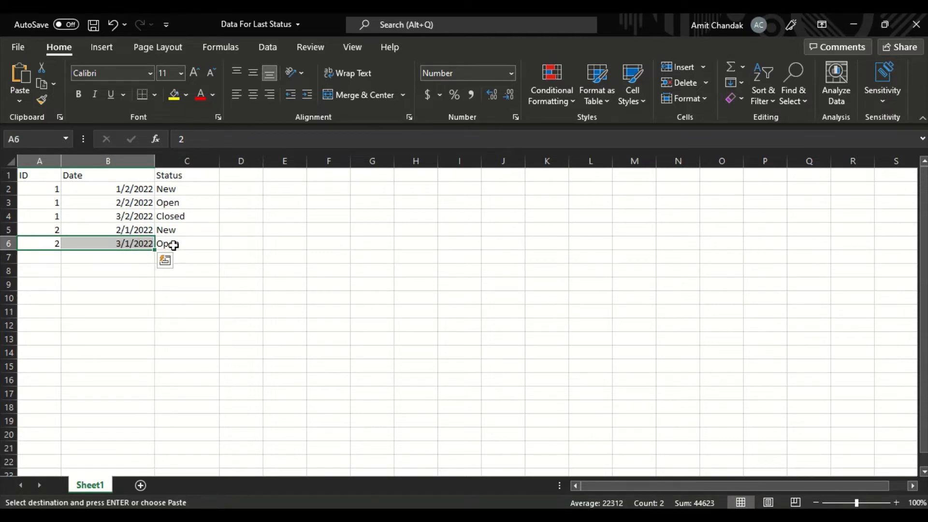
pyautogui.moveTo(174, 244); pyautogui.dragTo(52, 243)
pyautogui.hotkey('ctrl', 'v')
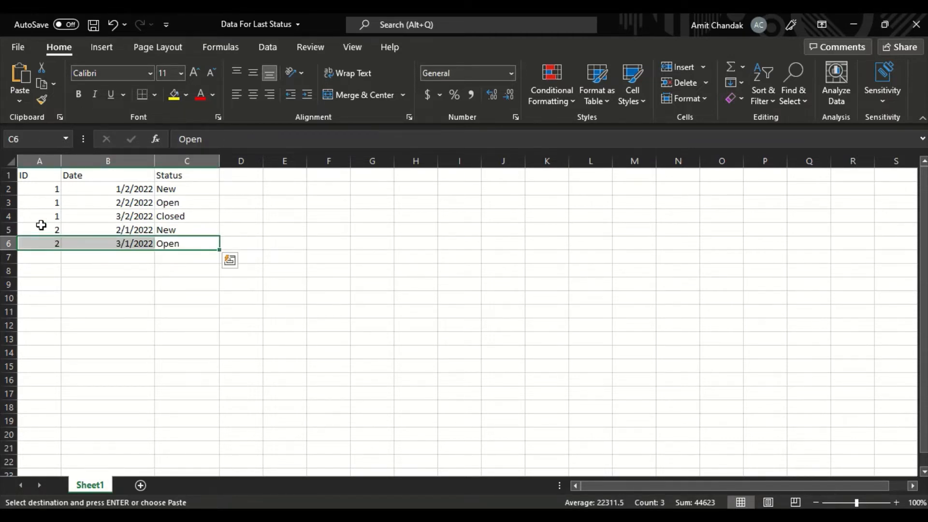
pyautogui.moveTo(30, 211); pyautogui.dragTo(197, 218)
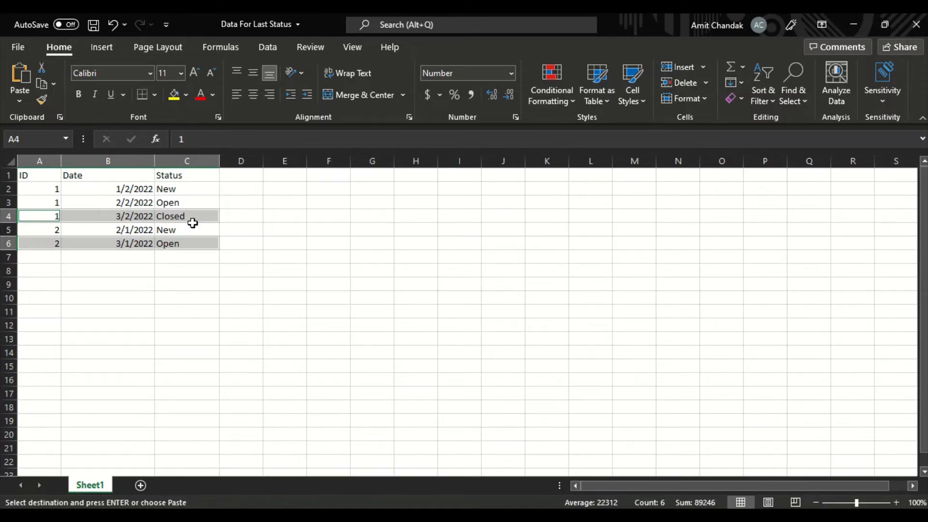
pyautogui.click(157, 288)
pyautogui.click(38, 163)
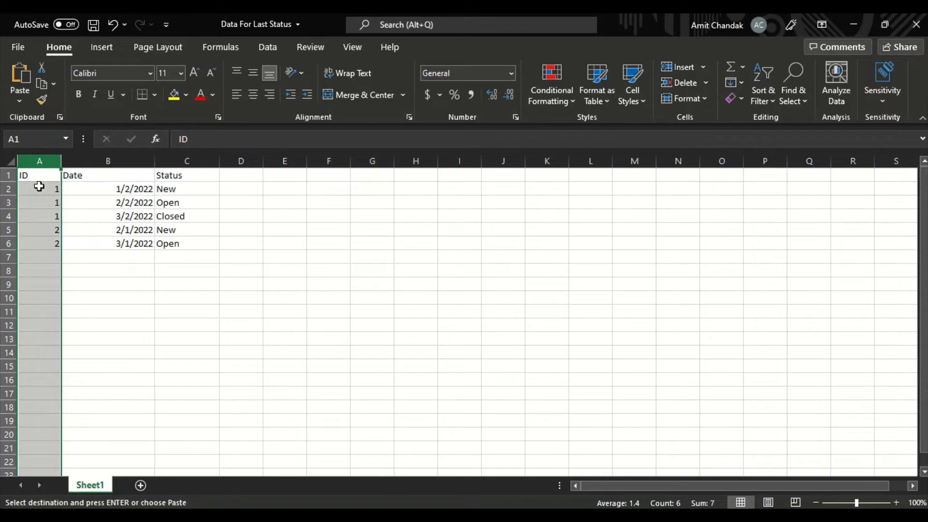
# - Copy the ID, Date and Status table in A1:C6 and switch to Power BI Desktop
pyautogui.moveTo(35, 175); pyautogui.dragTo(166, 249)
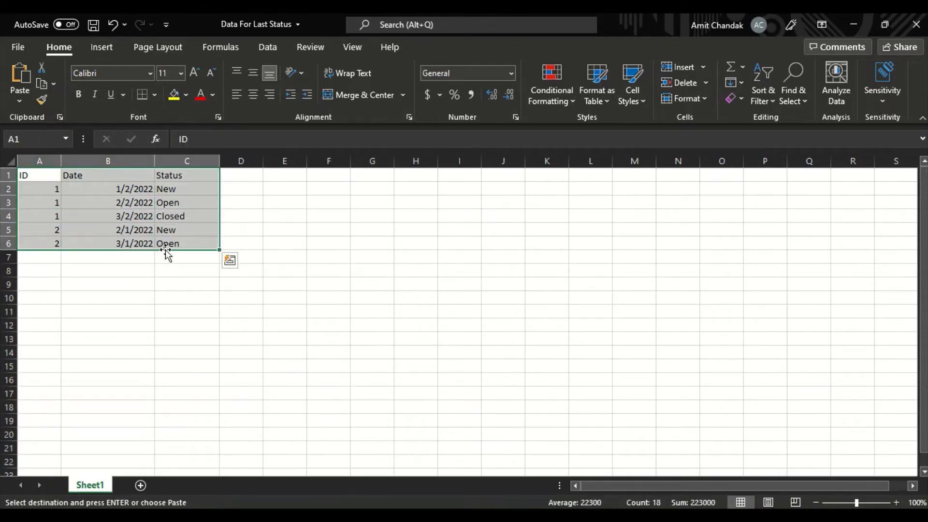
pyautogui.hotkey('ctrl', 'c')
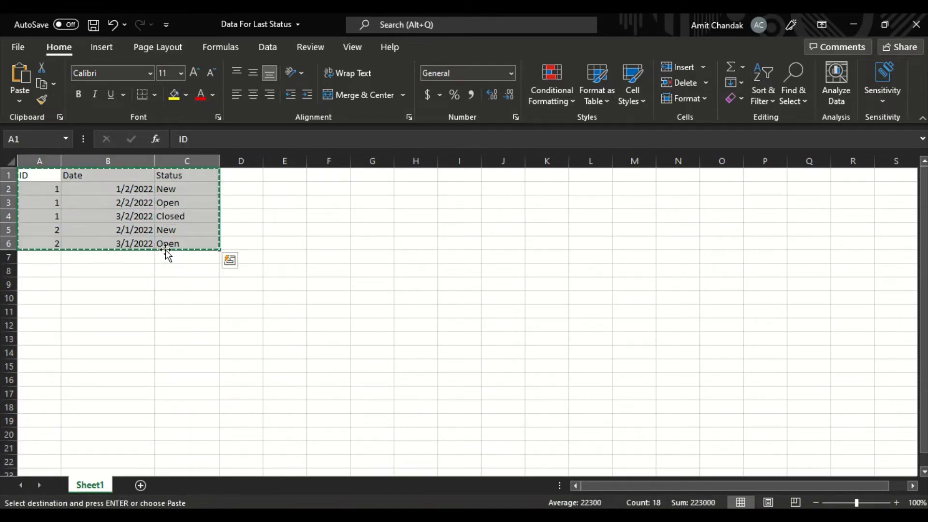
pyautogui.hotkey('alt', 'Tab')
pyautogui.hotkey('alt', 'Tab')
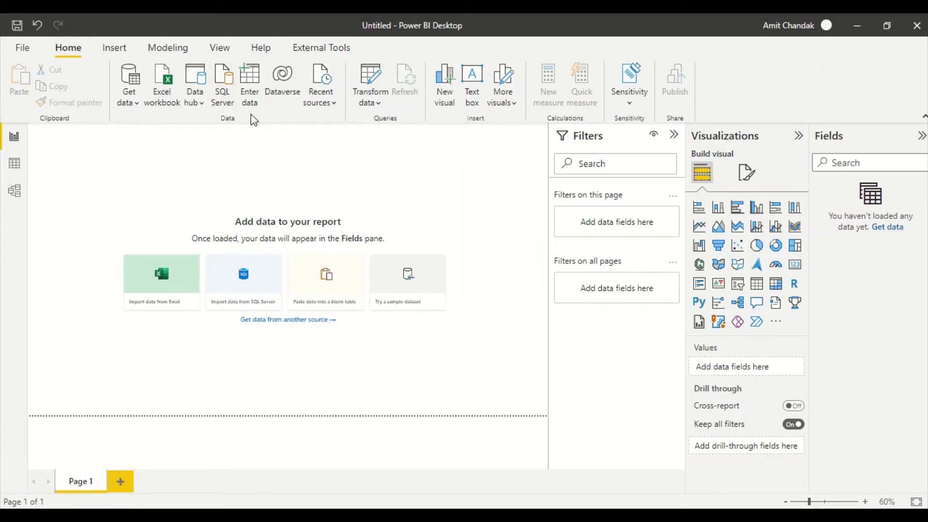
# - Enter the copied rows as a new table named Data and load it into the report
pyautogui.click(250, 96)
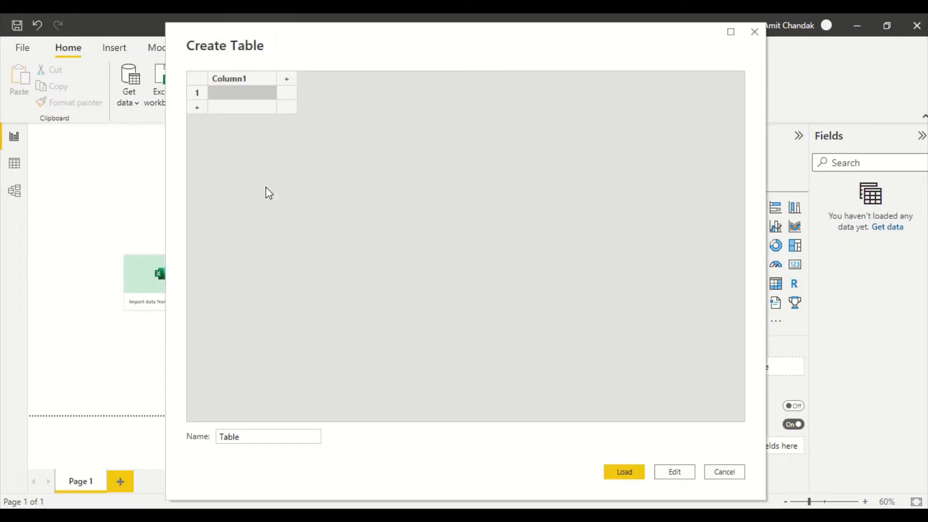
pyautogui.hotkey('ctrl', 'v')
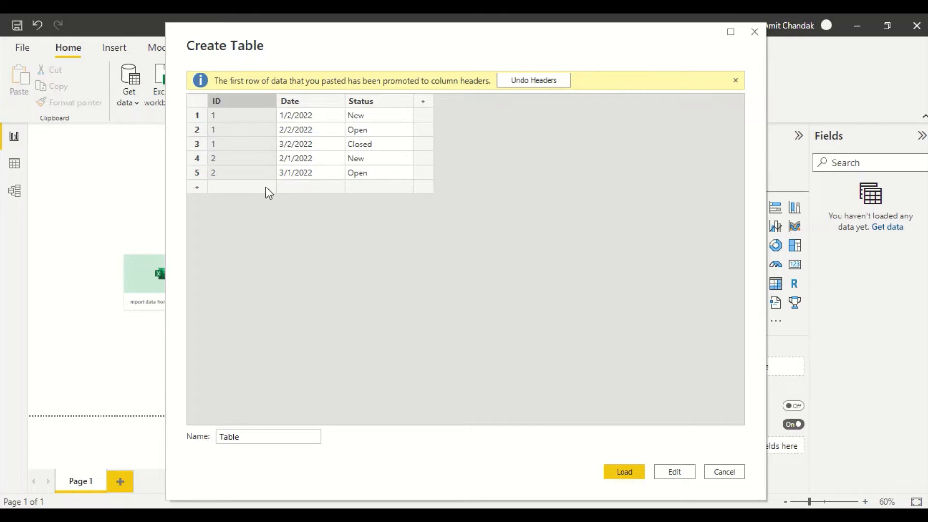
pyautogui.click(251, 440)
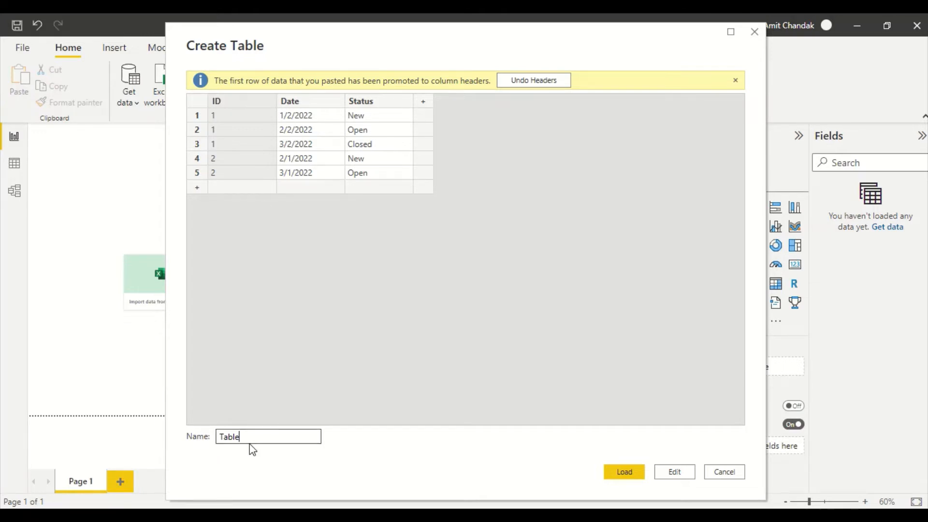
pyautogui.moveTo(251, 436); pyautogui.dragTo(187, 433)
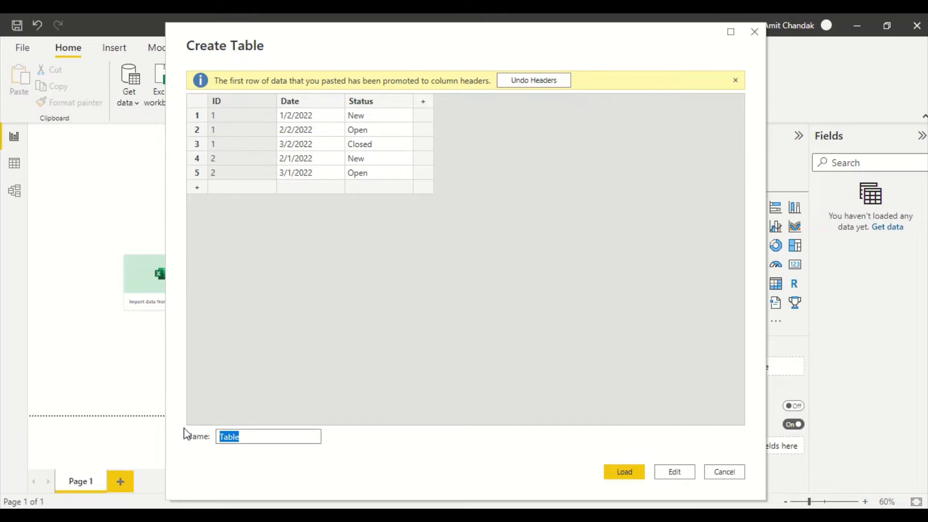
pyautogui.write('Data')
pyautogui.click(627, 472)
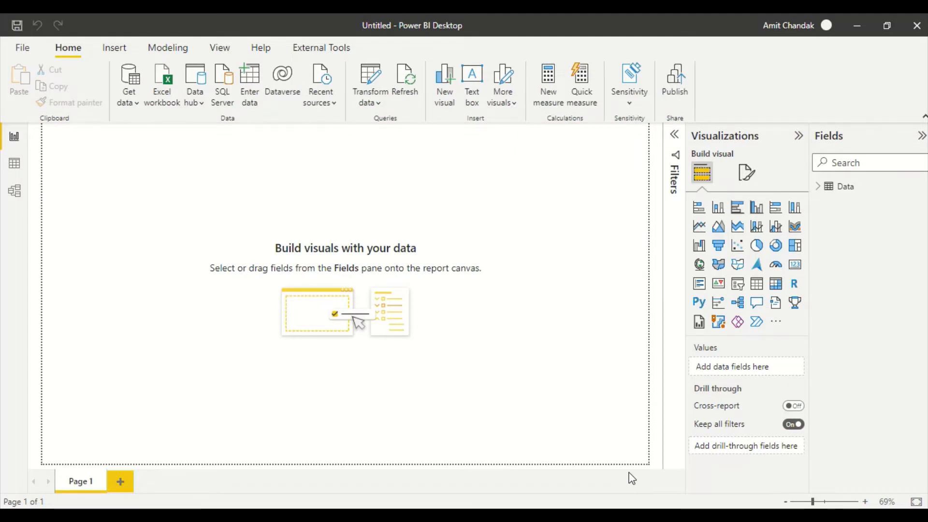
# - In the data view, set the ID column's default summarization to Don't summarize and check the Date and Status columns
pyautogui.click(16, 161)
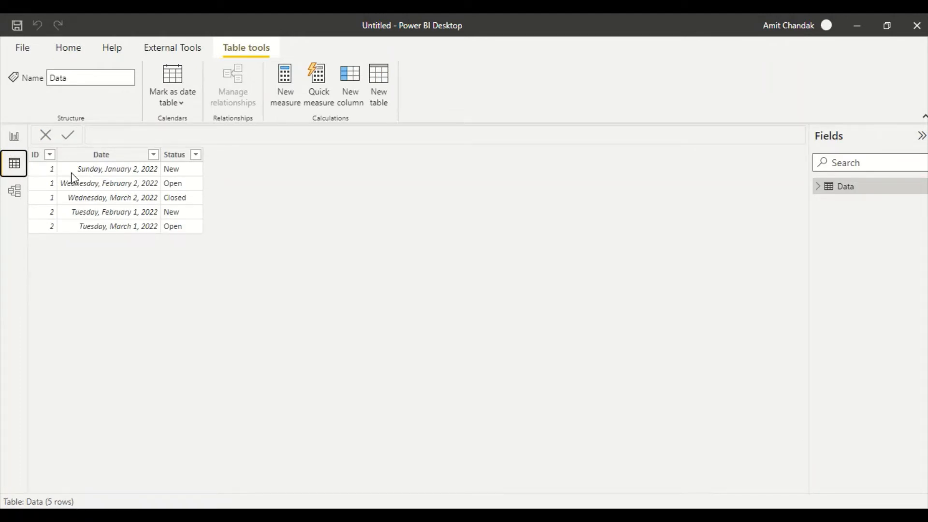
pyautogui.click(47, 199)
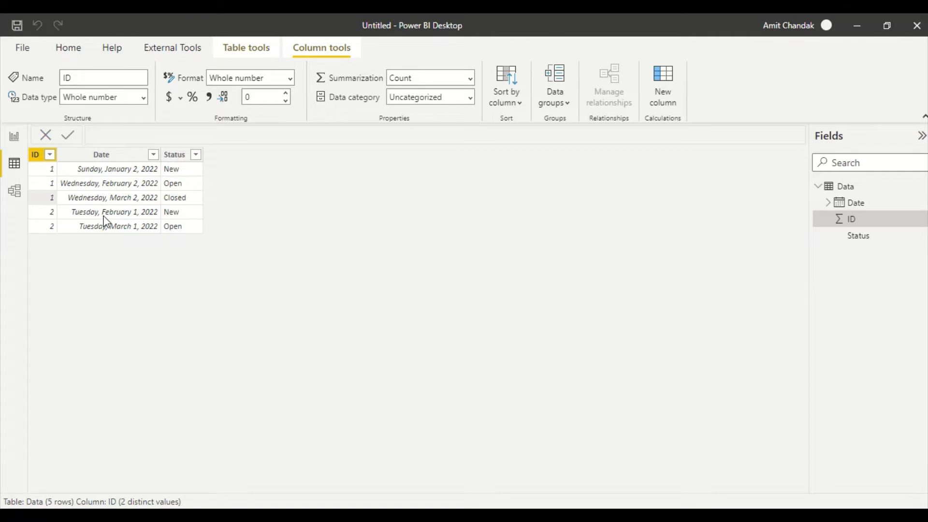
pyautogui.click(178, 199)
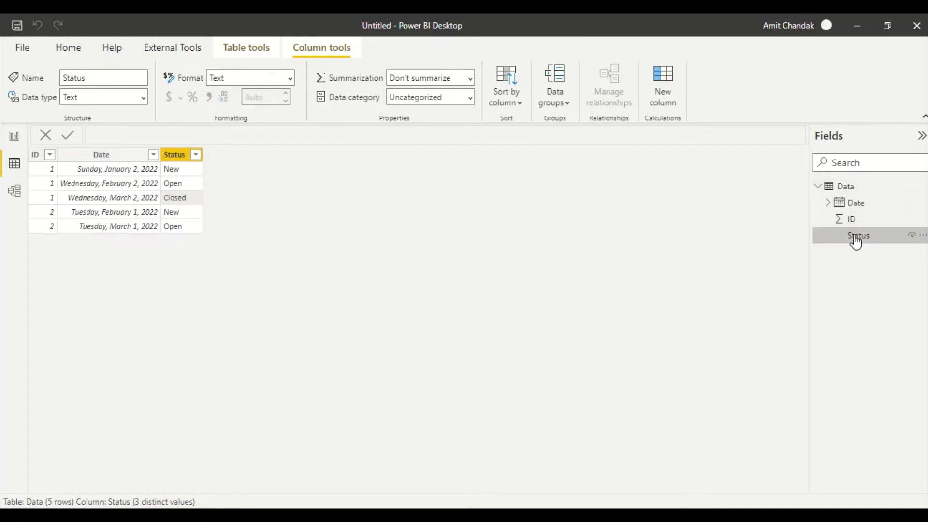
pyautogui.click(849, 220)
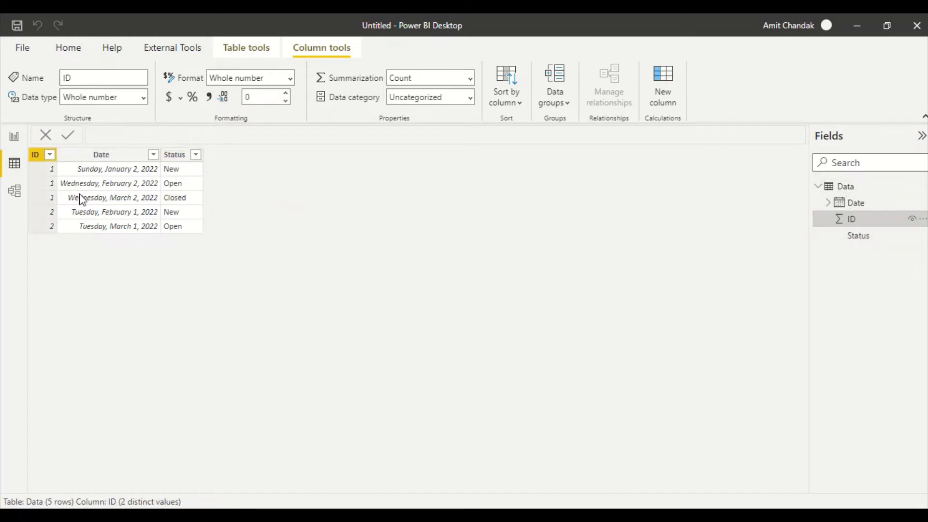
pyautogui.click(471, 80)
pyautogui.click(444, 101)
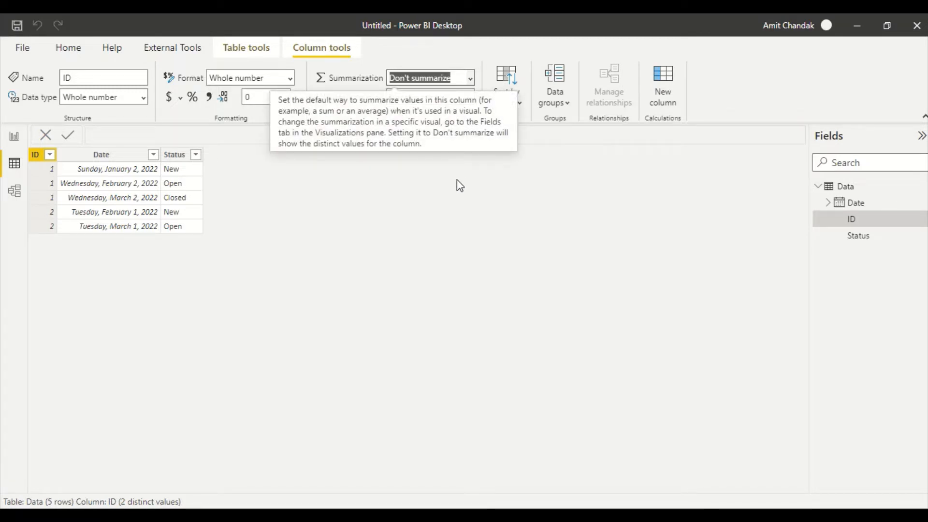
pyautogui.click(457, 195)
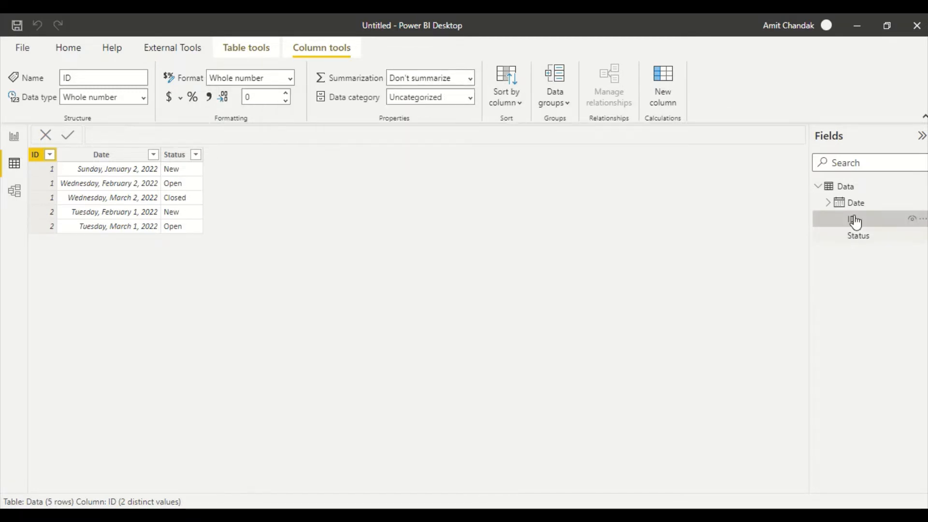
pyautogui.click(861, 203)
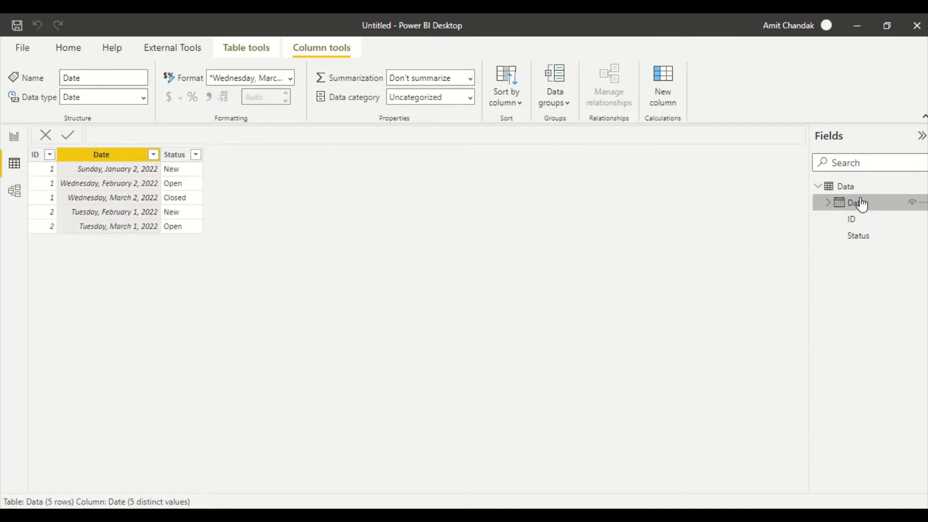
pyautogui.click(858, 237)
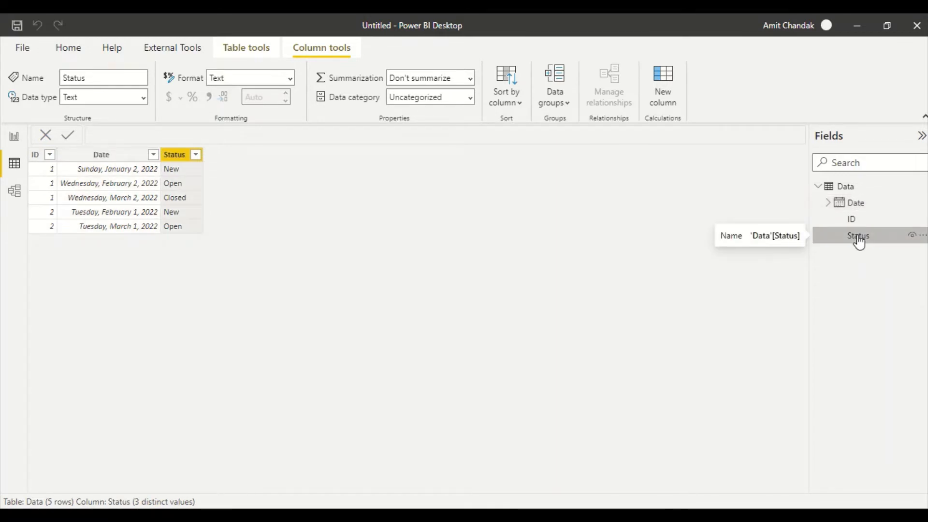
# - Create a table visual on the report page with the ID and Date fields
pyautogui.click(14, 136)
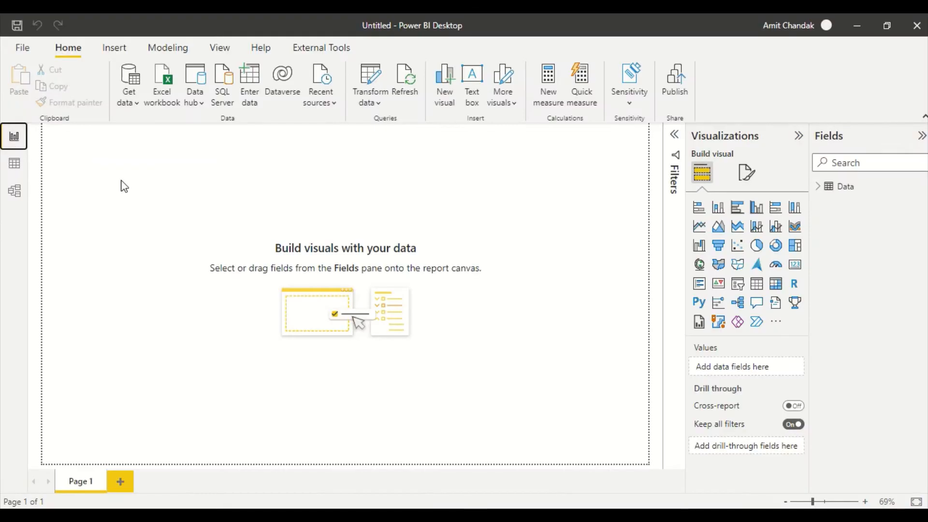
pyautogui.click(817, 186)
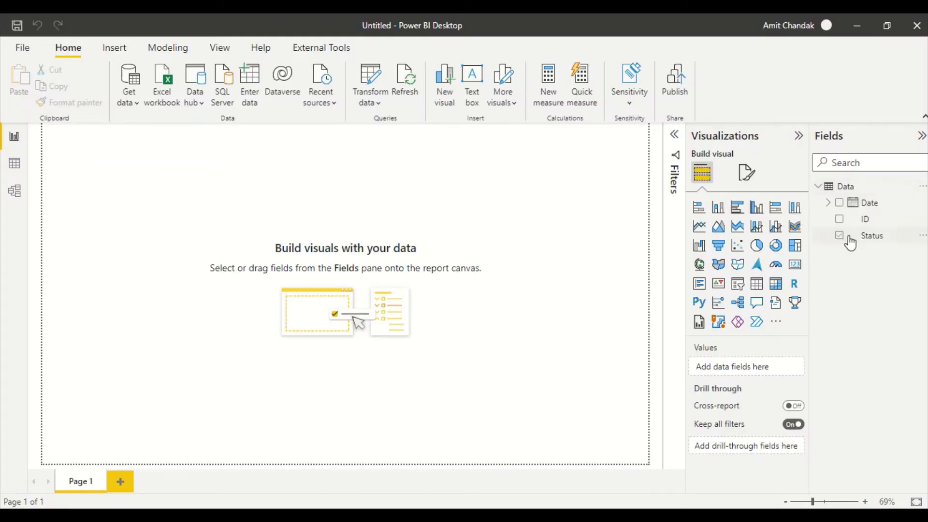
pyautogui.moveTo(865, 220); pyautogui.dragTo(126, 248)
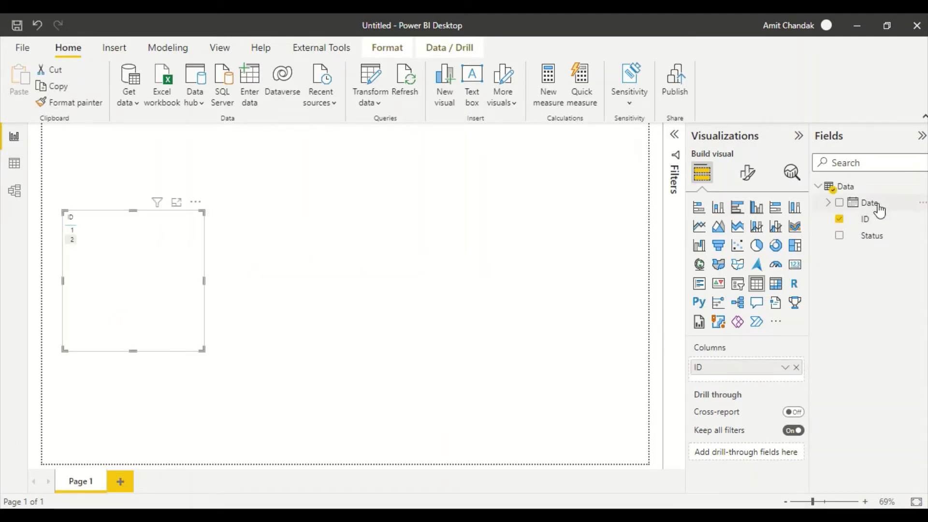
pyautogui.moveTo(878, 211); pyautogui.dragTo(128, 307)
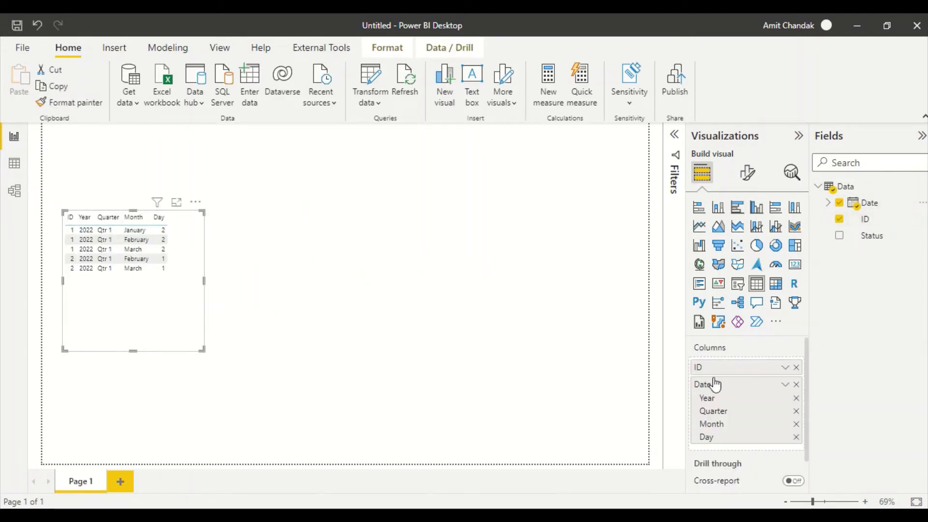
# - Show Date in the table visual as plain dates instead of the date hierarchy and shift the visual slightly down
pyautogui.click(785, 387)
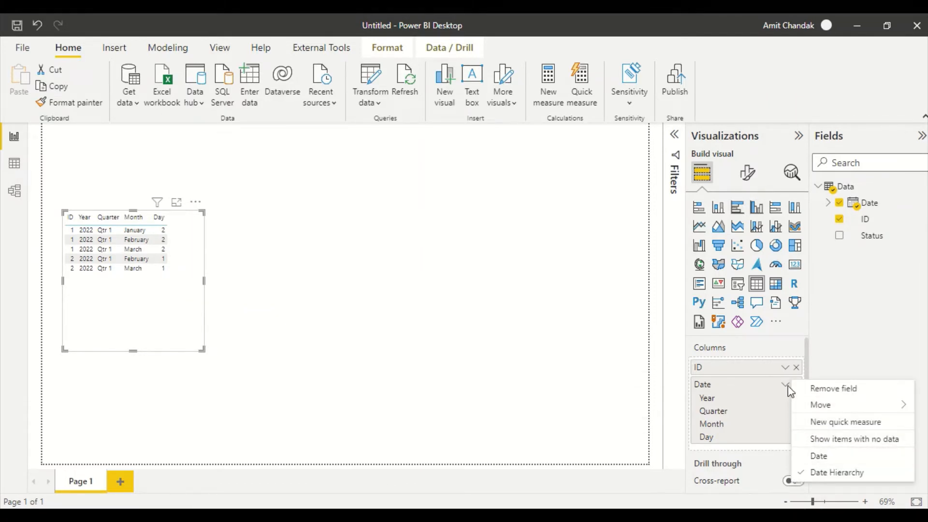
pyautogui.click(823, 459)
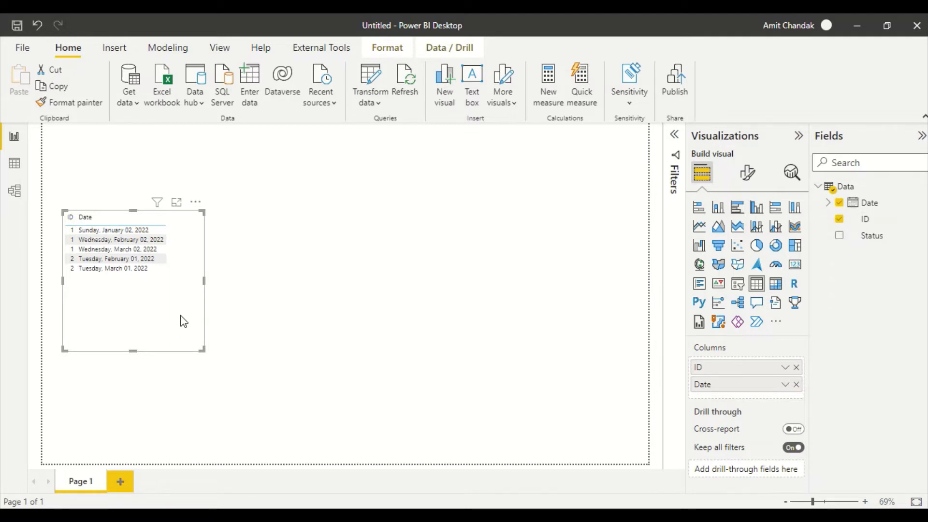
pyautogui.moveTo(180, 315); pyautogui.dragTo(180, 323)
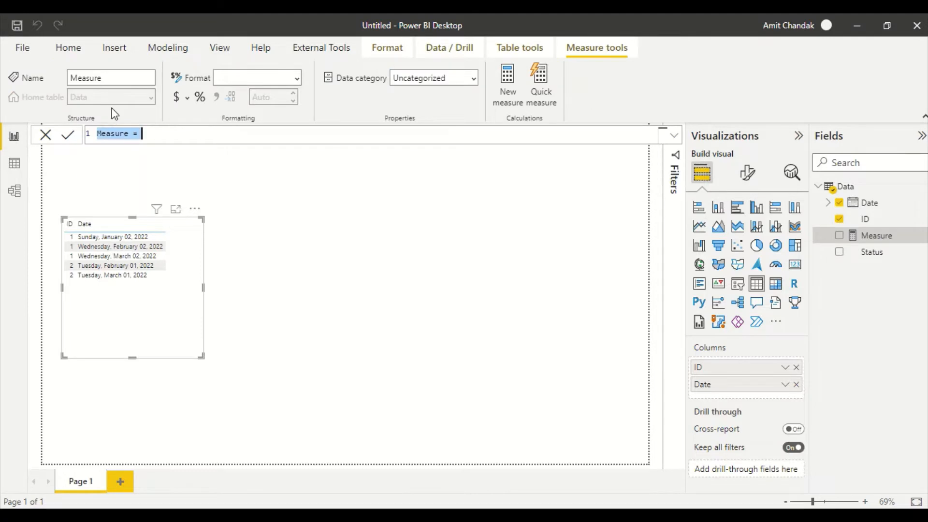
# - Name the new measure Last Status and begin its formula with a var declaration
pyautogui.doubleClick(103, 139)
pyautogui.write('Last Status')
pyautogui.press('Right')
pyautogui.press('Right')
pyautogui.press('Right')
pyautogui.write('Var')
pyautogui.write('Ma')
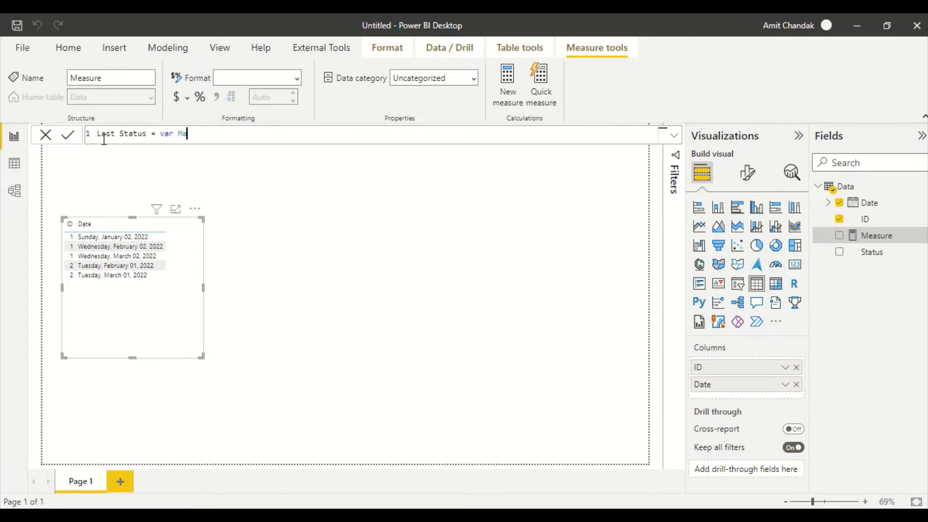
pyautogui.write('xx(all')
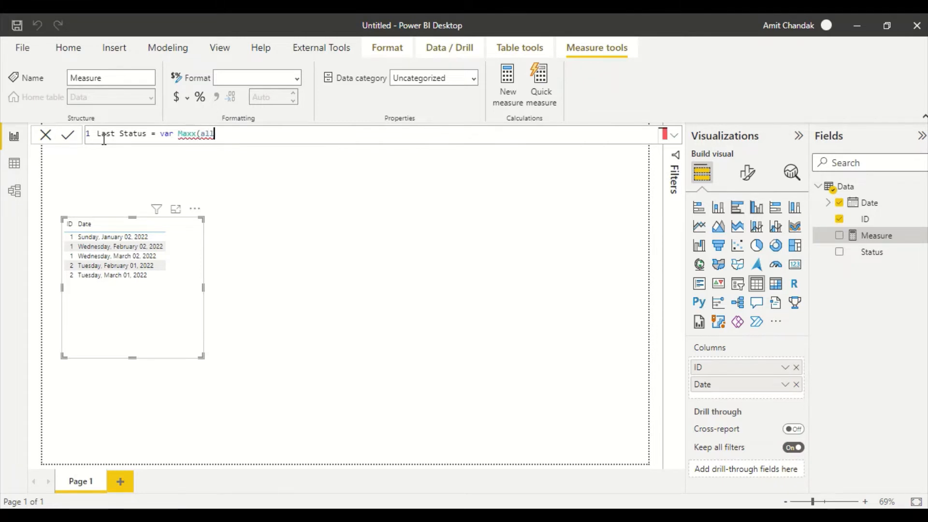
pyautogui.press('BackSpace')
pyautogui.press('BackSpace')
pyautogui.press('BackSpace')
pyautogui.press('BackSpace')
pyautogui.press('BackSpace')
pyautogui.press('BackSpace')
pyautogui.press('BackSpace')
pyautogui.press('BackSpace')
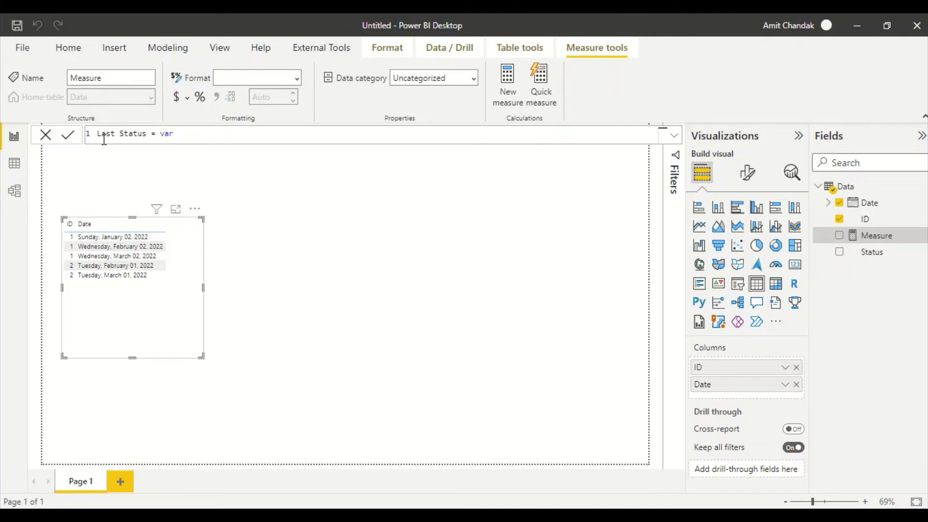
# - Define the variable _max in the Last Status formula as a maxx over ALLSELECTED(Data)
pyautogui.write('_max =')
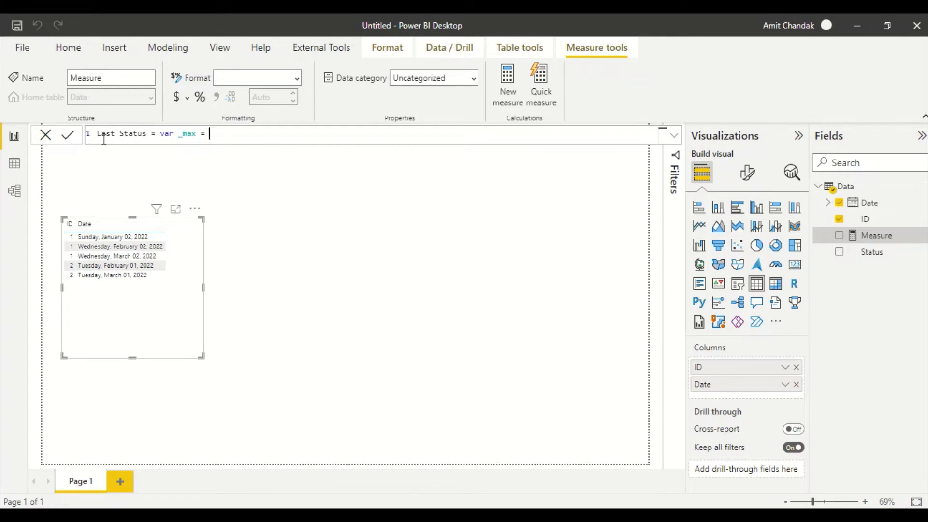
pyautogui.write(' maxx')
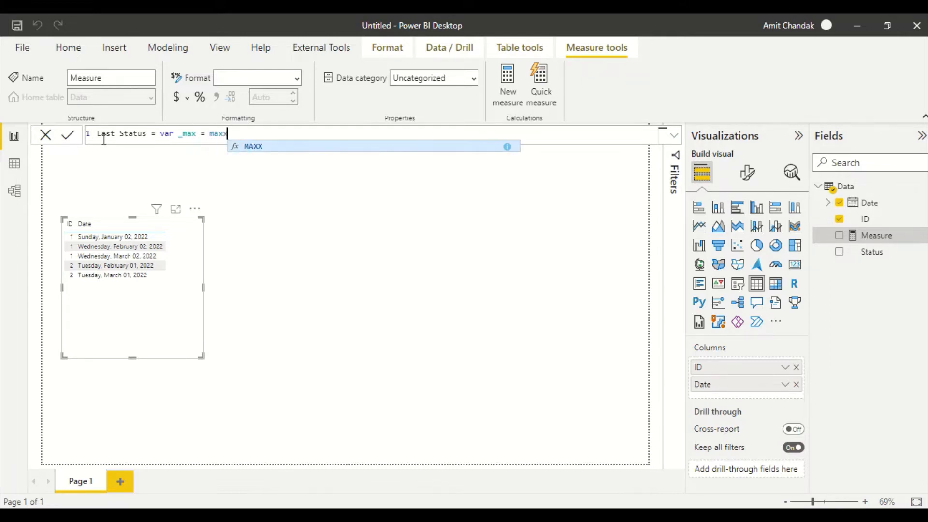
pyautogui.write('(')
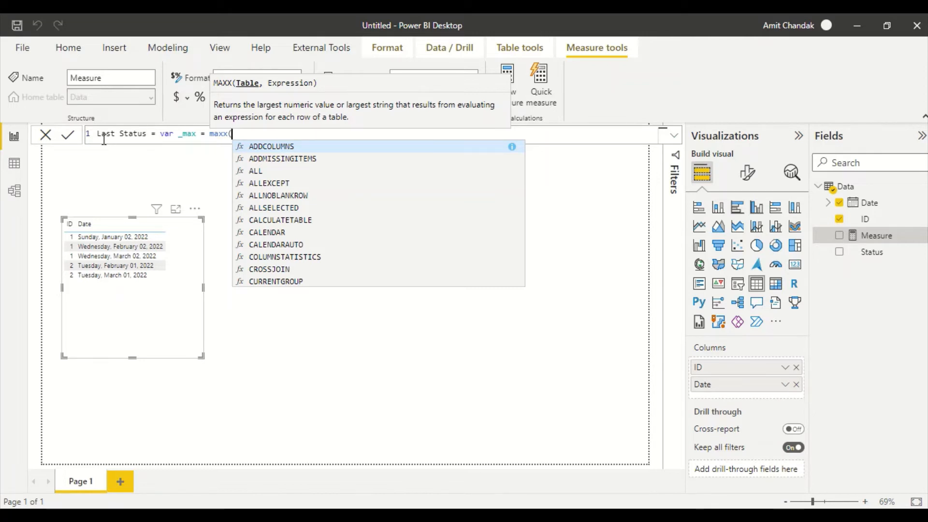
pyautogui.write('all')
pyautogui.press('Down')
pyautogui.press('Down')
pyautogui.press('Down')
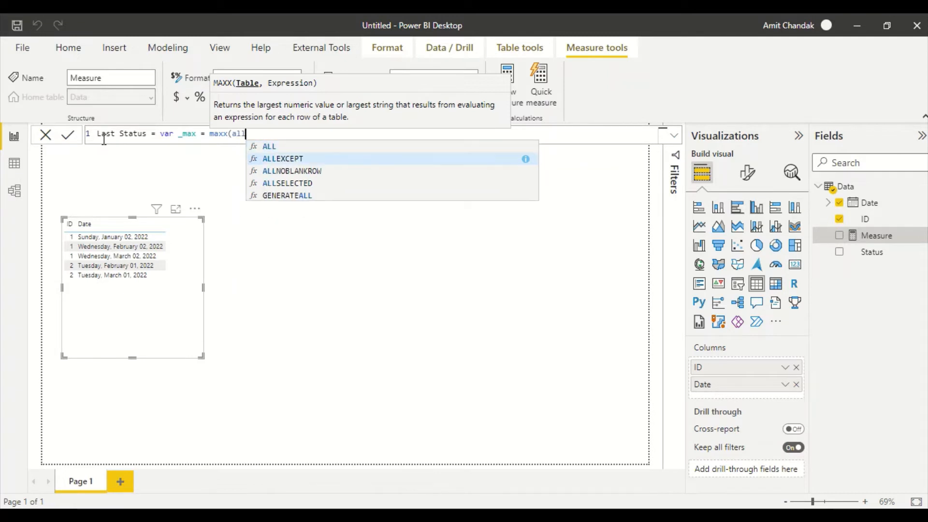
pyautogui.press('Tab')
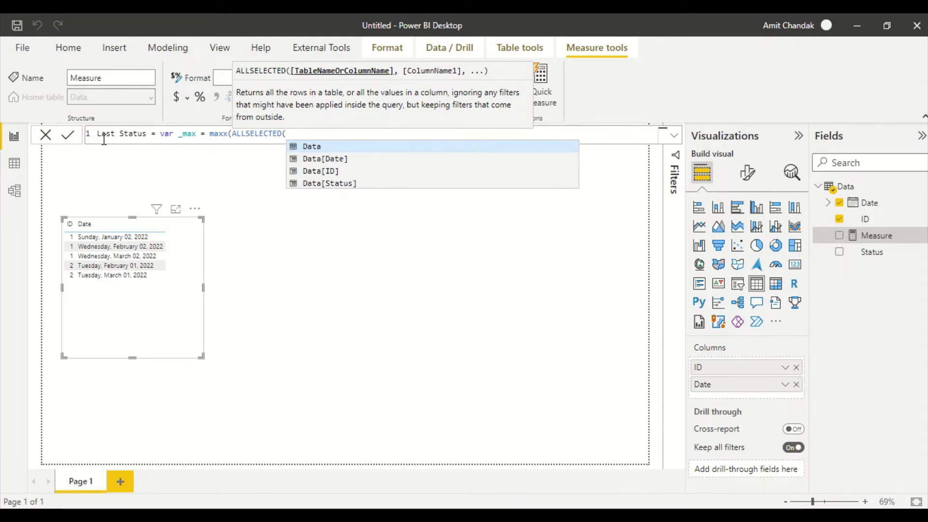
pyautogui.click(339, 151)
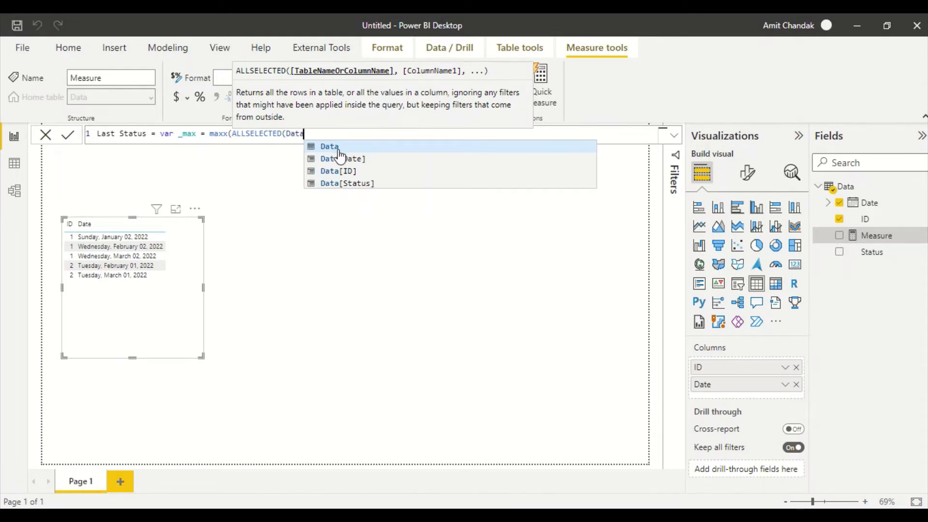
# - Close ALLSELECTED and add the condition Data[ID] = Max(Data[ID]) to the _max formula
pyautogui.write('), Date')
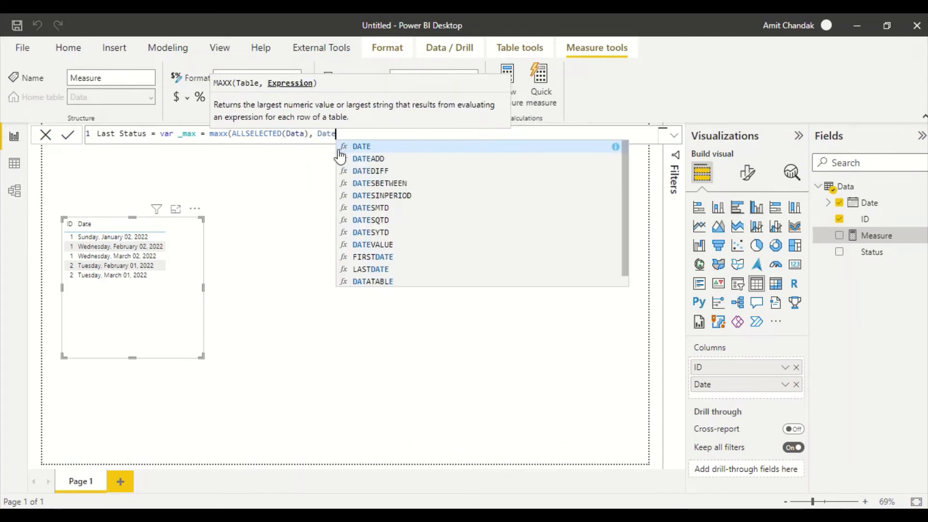
pyautogui.press('BackSpace')
pyautogui.write('a[')
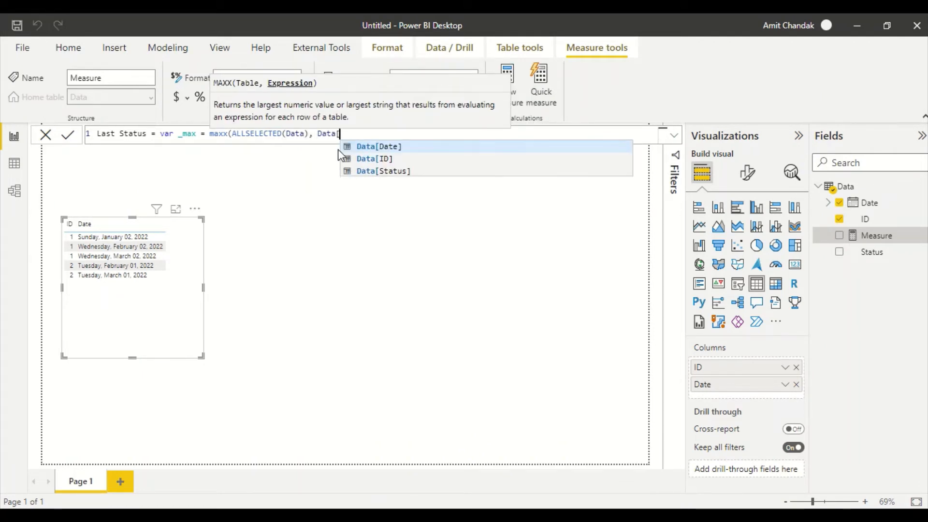
pyautogui.click(367, 158)
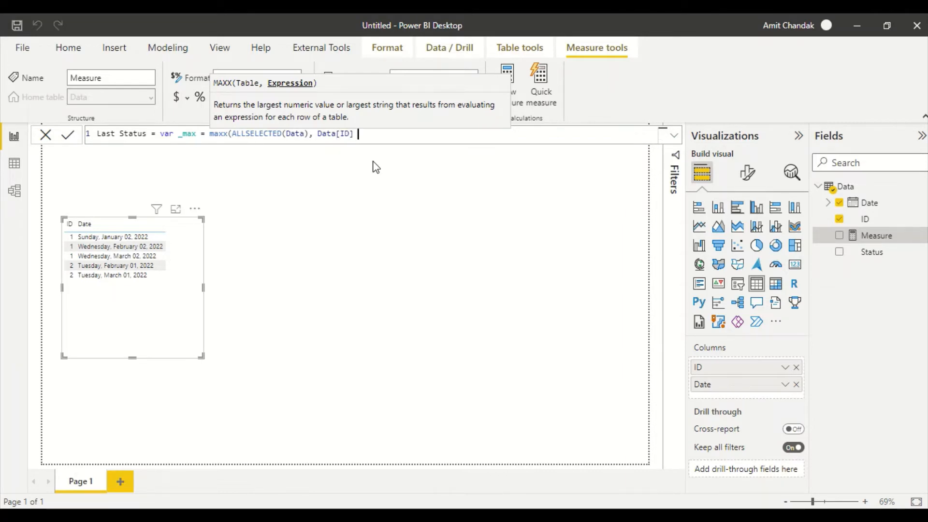
pyautogui.write('= Max')
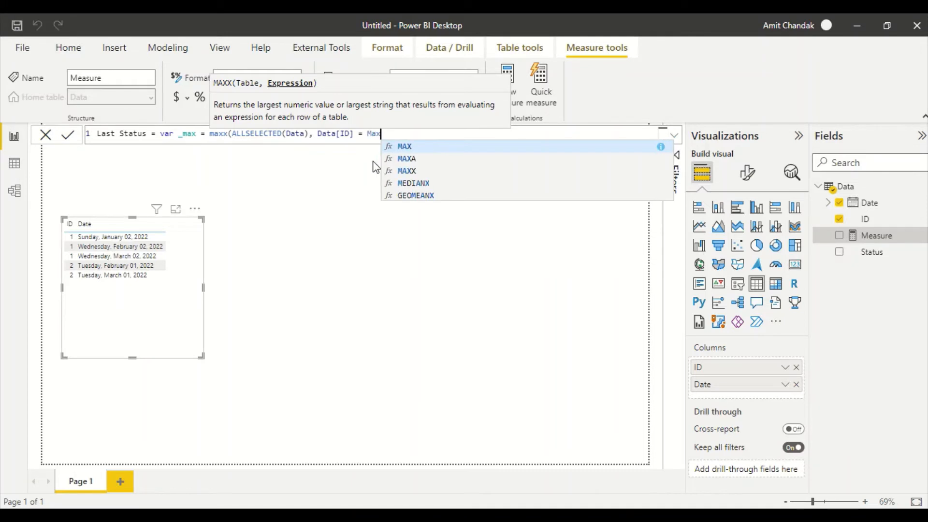
pyautogui.write('(data')
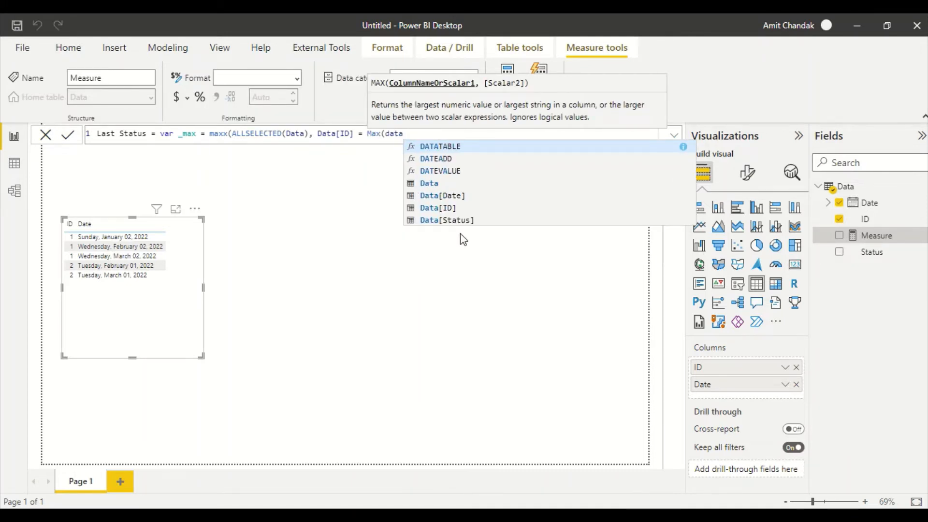
pyautogui.click(450, 208)
pyautogui.write('))')
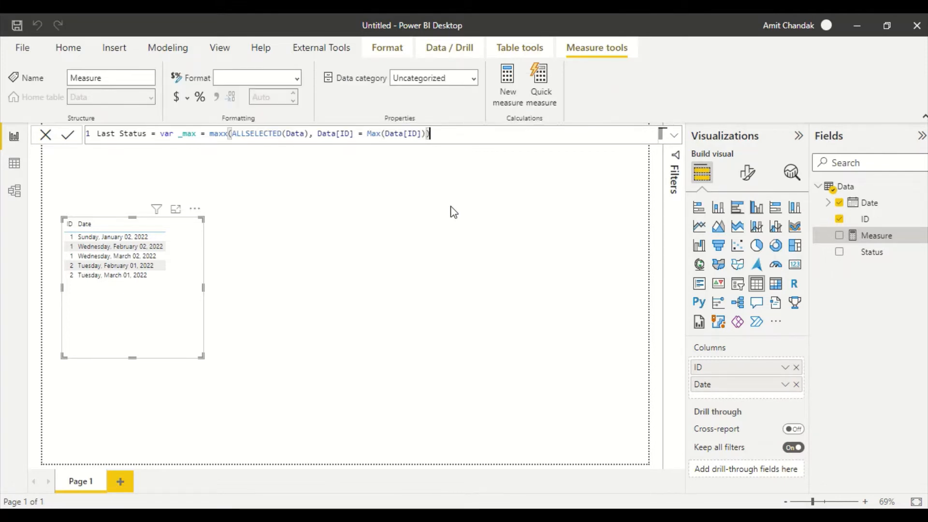
# - Wrap ALLSELECTED(Data) and its ID condition in a filter function inside maxx
pyautogui.click(233, 133)
pyautogui.write('Filter')
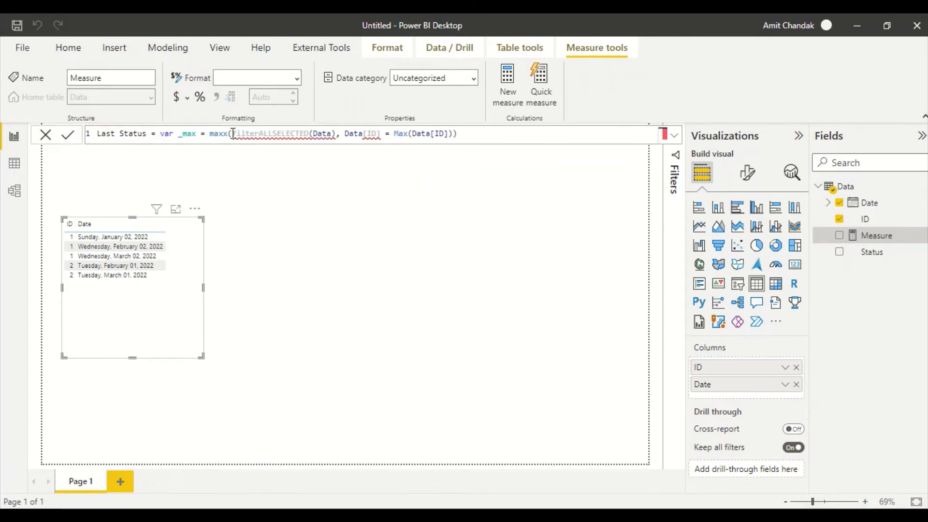
pyautogui.write('(')
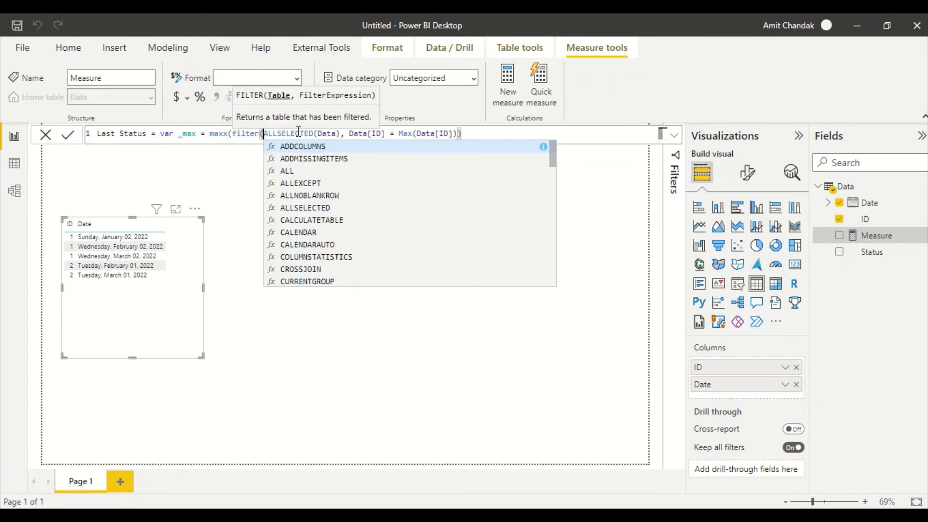
# - Complete maxx with Data[Date] as the expression to evaluate and close the function
pyautogui.click(475, 135)
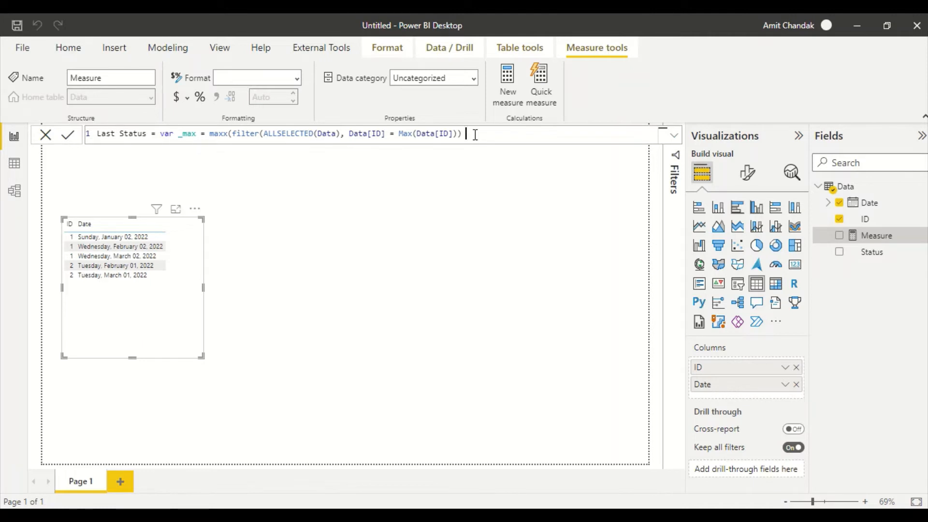
pyautogui.press('BackSpace')
pyautogui.write(', Dat')
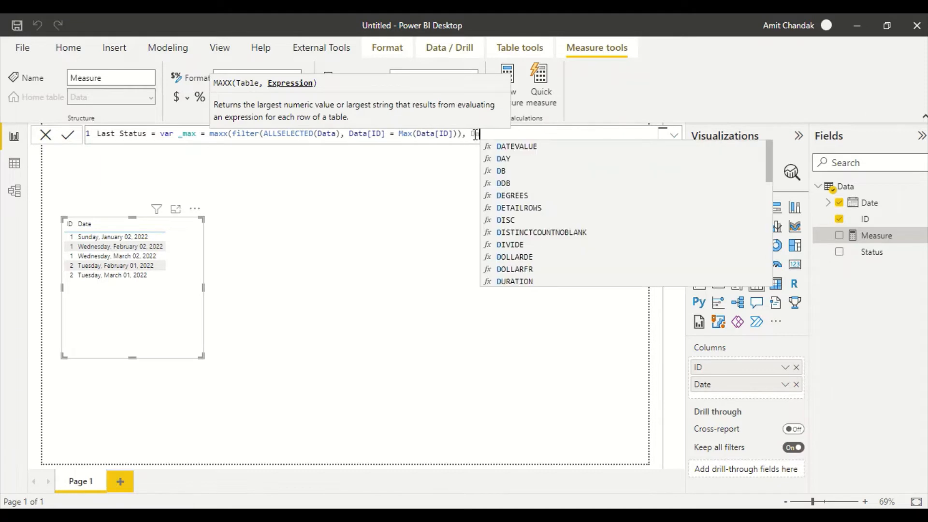
pyautogui.write('a')
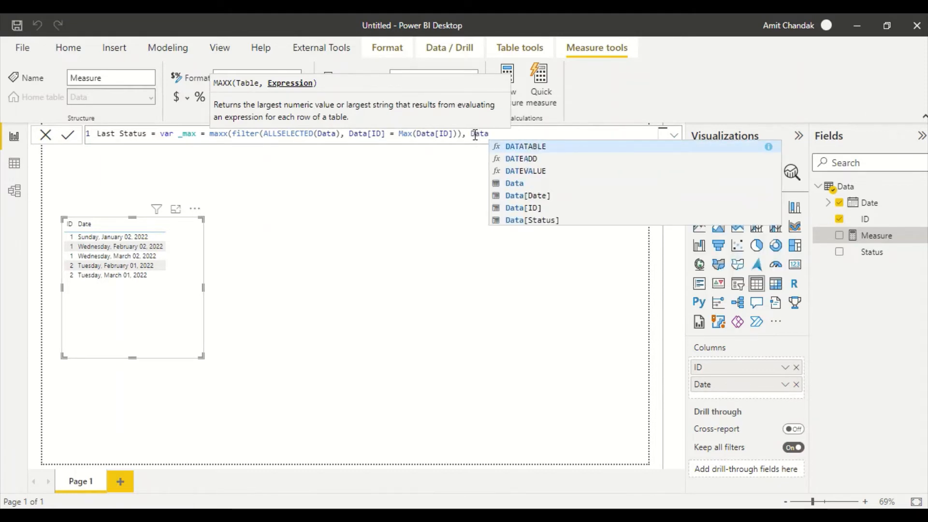
pyautogui.write('[')
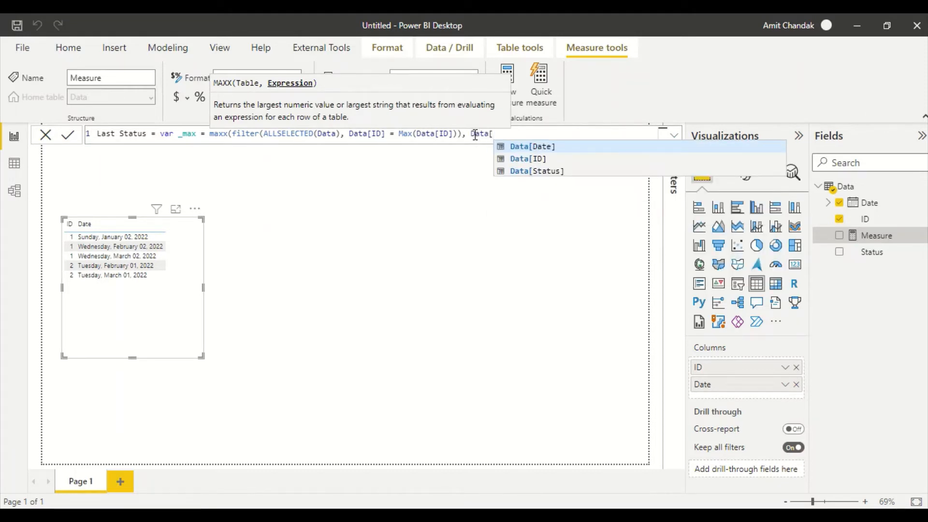
pyautogui.press('Tab')
pyautogui.write(')')
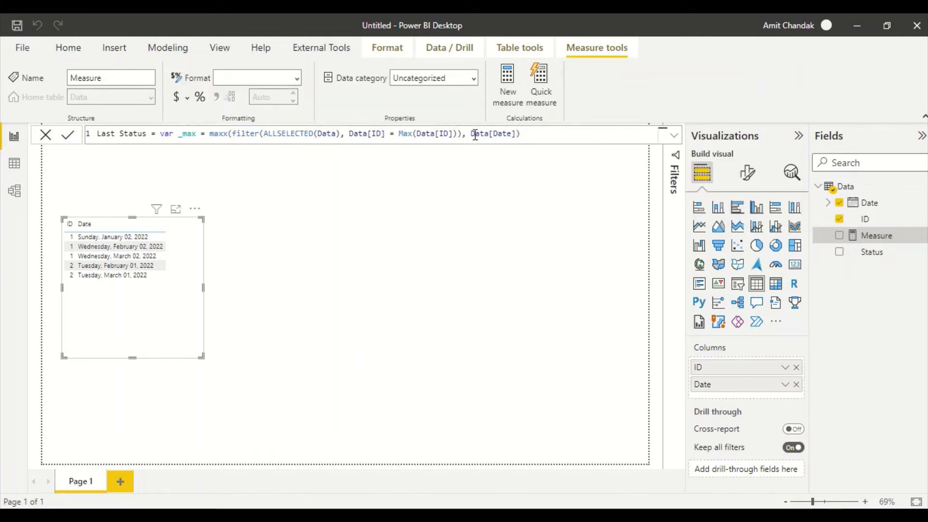
# - Add a return statement below the variable and begin its expression on a new line with CALCULATE(max(
pyautogui.hotkey('shift', 'Return')
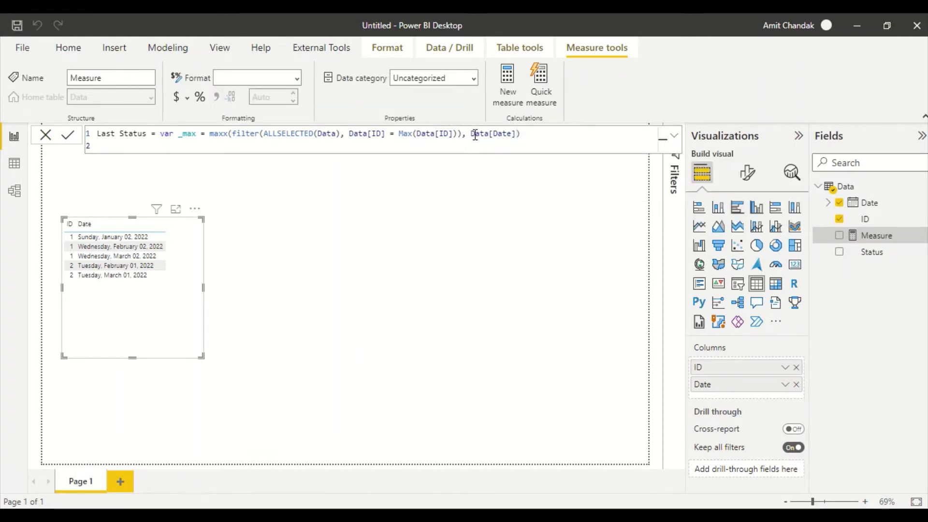
pyautogui.write('return')
pyautogui.hotkey('shift', 'Return')
pyautogui.hotkey('shift', 'Return')
pyautogui.hotkey('shift', 'Return')
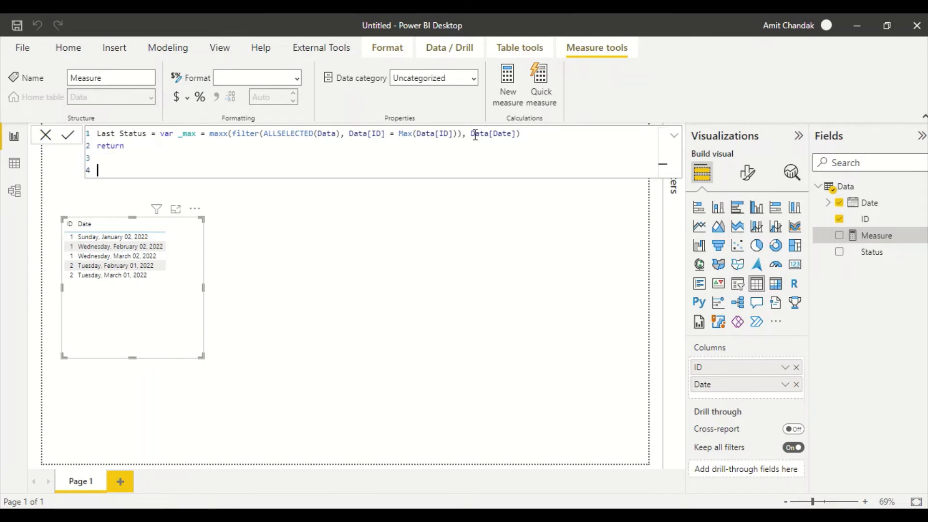
pyautogui.write('calc')
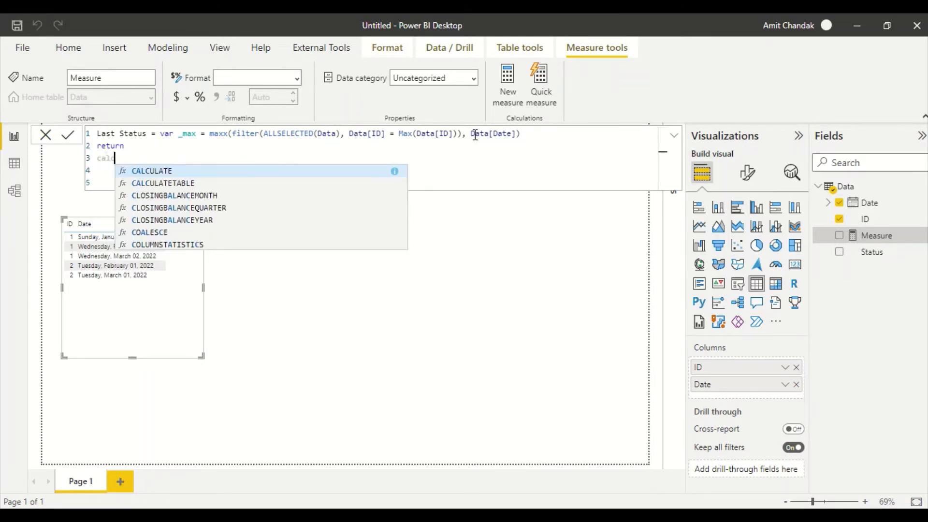
pyautogui.press('Tab')
pyautogui.write('max(')
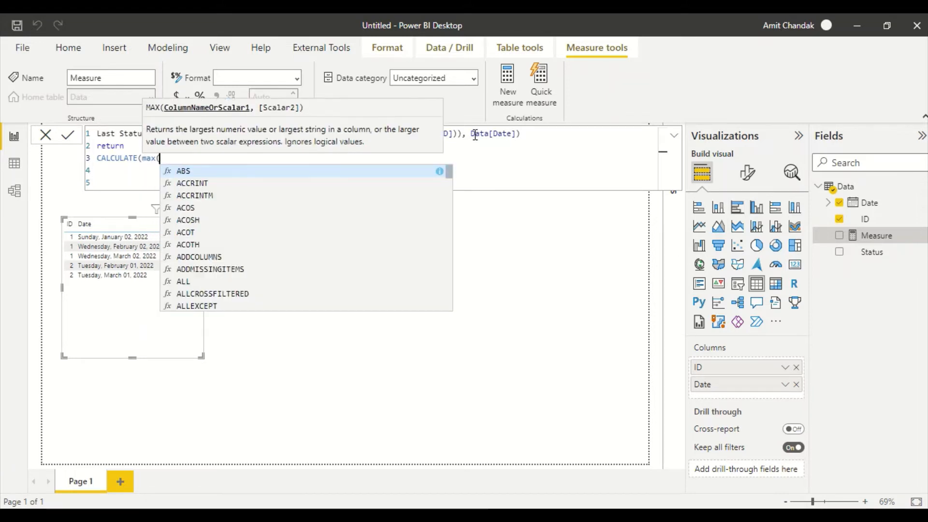
pyautogui.write('Tab')
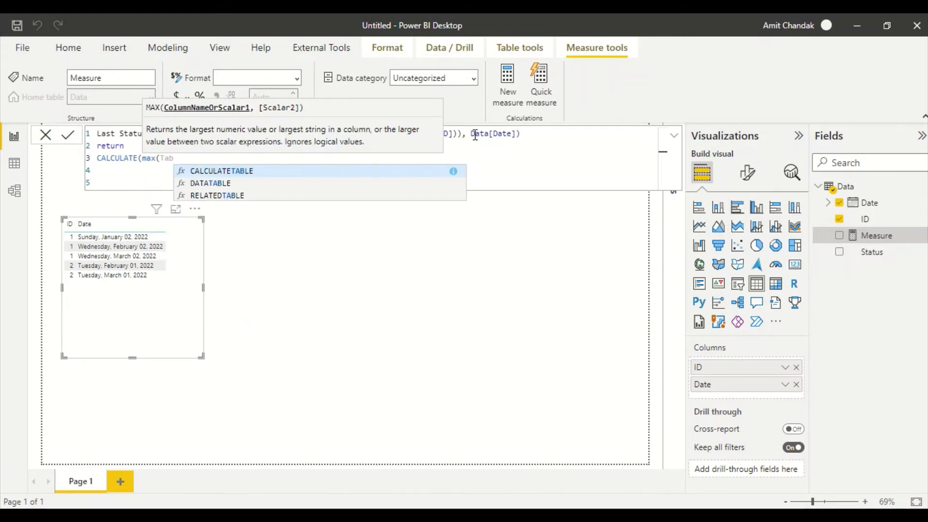
pyautogui.press('BackSpace')
pyautogui.press('BackSpace')
pyautogui.write('Data')
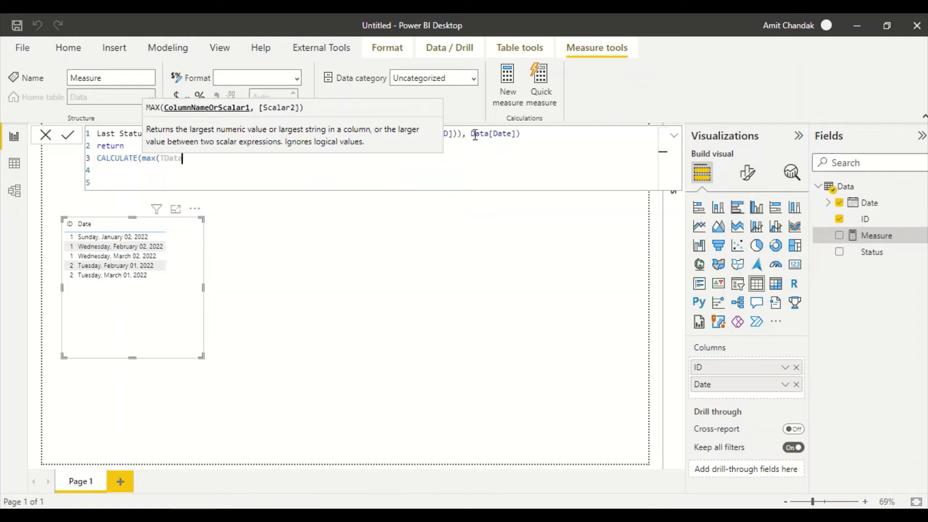
pyautogui.press('BackSpace')
pyautogui.press('BackSpace')
pyautogui.press('BackSpace')
pyautogui.press('BackSpace')
pyautogui.press('BackSpace')
# - Use Data[Status] as the column inside CALCULATE's max function
pyautogui.write('dat')
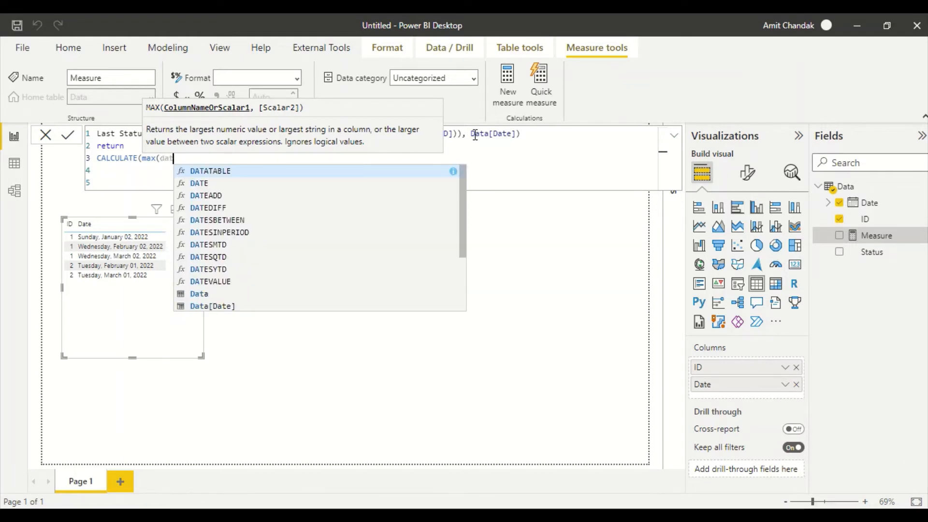
pyautogui.write('a[')
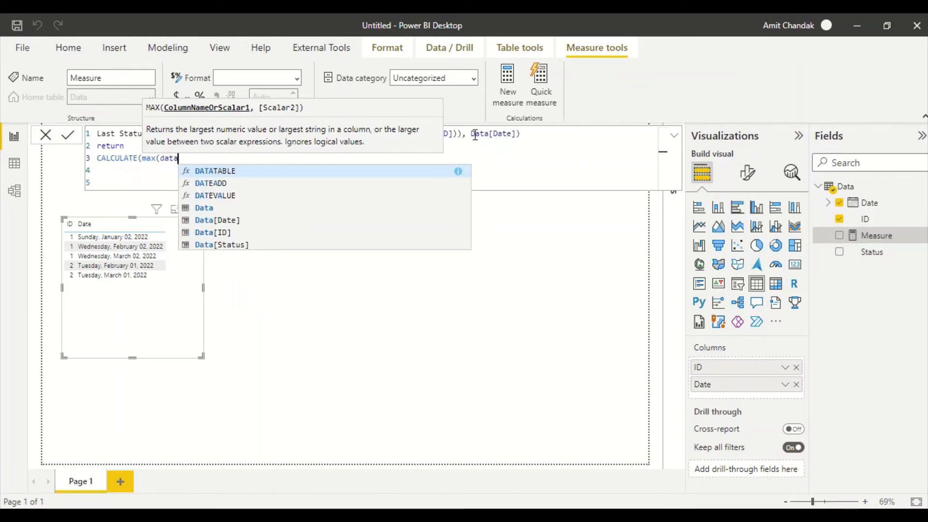
pyautogui.press('Down')
pyautogui.press('Down')
pyautogui.press('Tab')
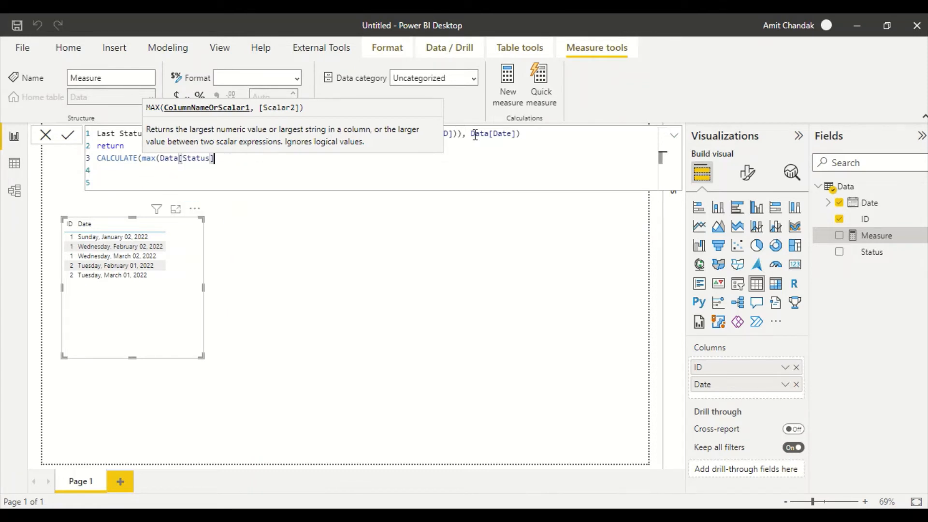
# - Close the max function and add a filter function with ALLSELECTED as its table inside CALCULATE
pyautogui.write('), fil')
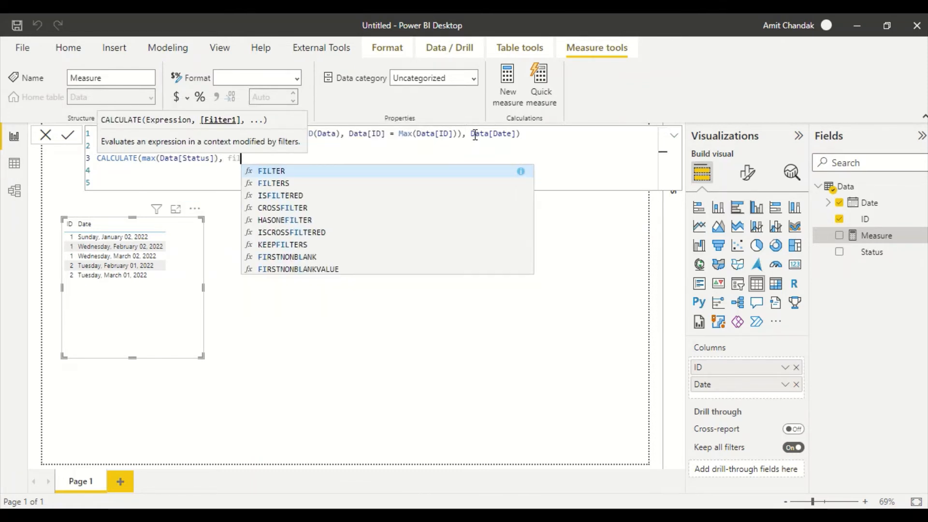
pyautogui.write('ter(')
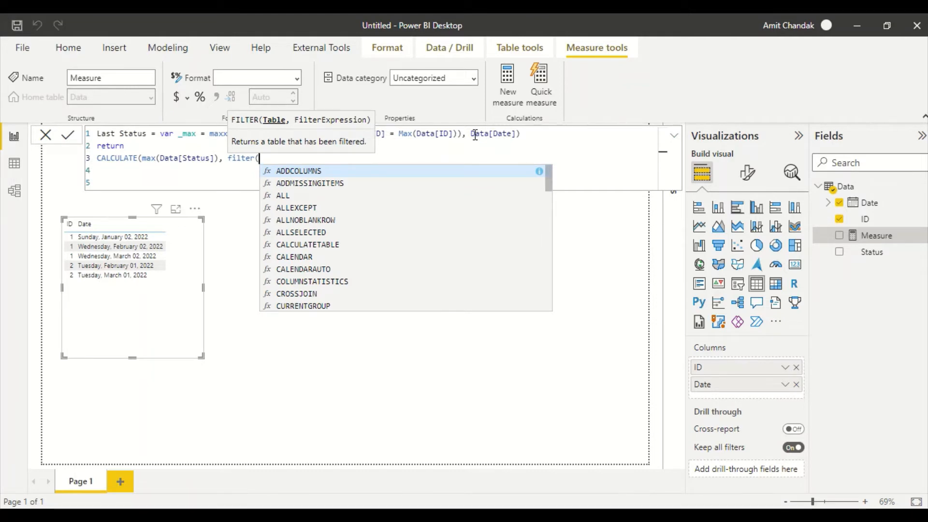
pyautogui.write('al')
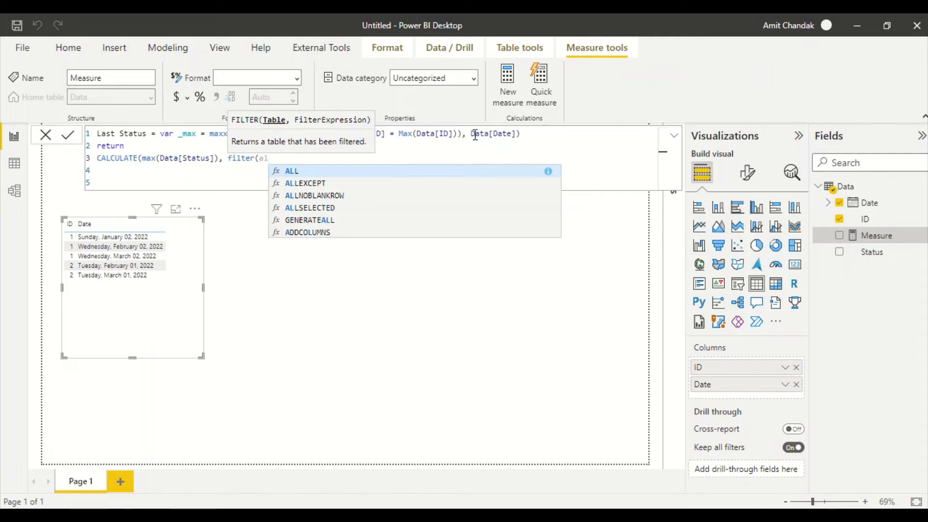
pyautogui.press('Down')
pyautogui.press('Down')
pyautogui.press('Down')
pyautogui.press('Tab')
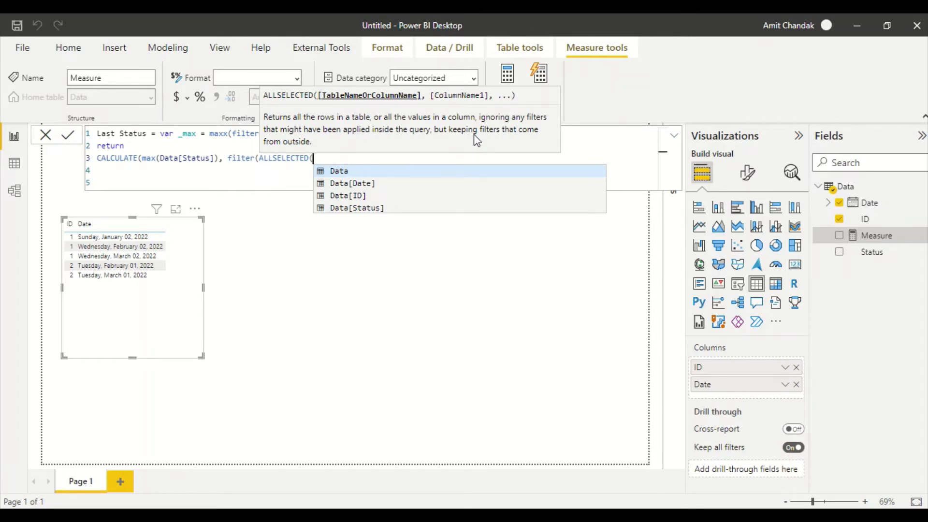
# - Use the Data table inside ALLSELECTED, close it and add the comma for the filter's condition
pyautogui.write(')')
pyautogui.press('BackSpace')
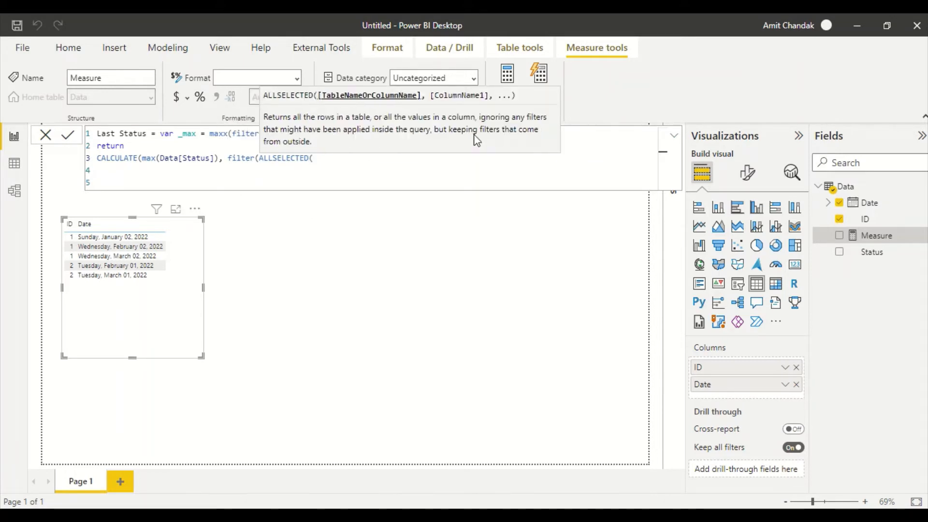
pyautogui.write('a')
pyautogui.press('Tab')
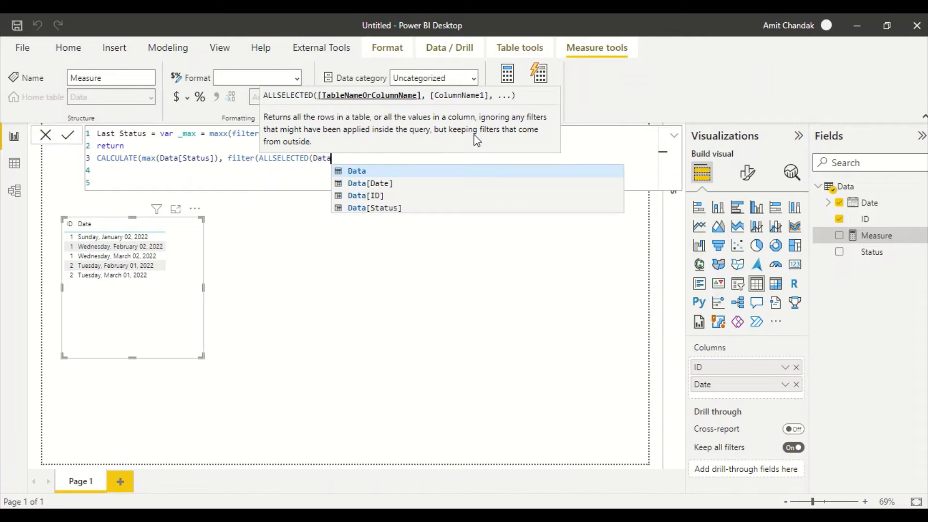
pyautogui.write(') ')
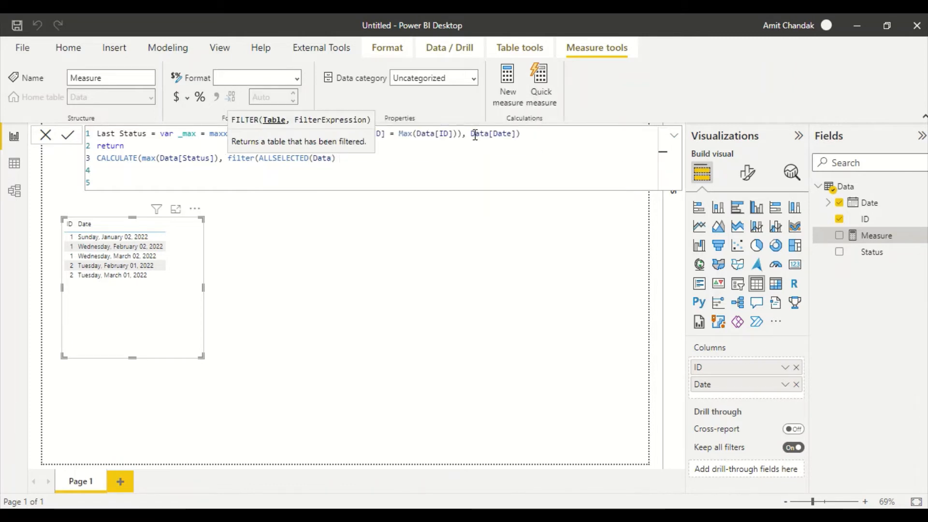
pyautogui.write(',')
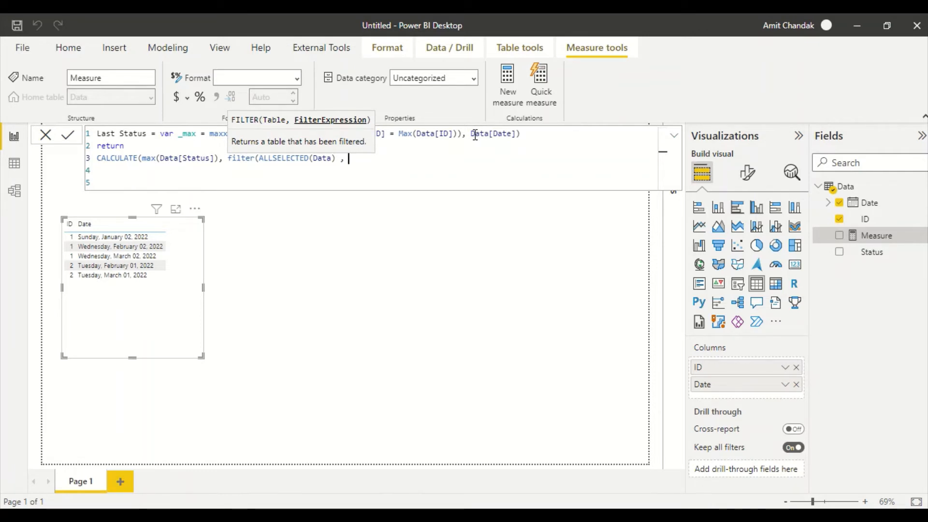
# - Enter Data[ID] = Max(Data[ID]) as the condition of the filter inside CALCULATE
pyautogui.write('Id')
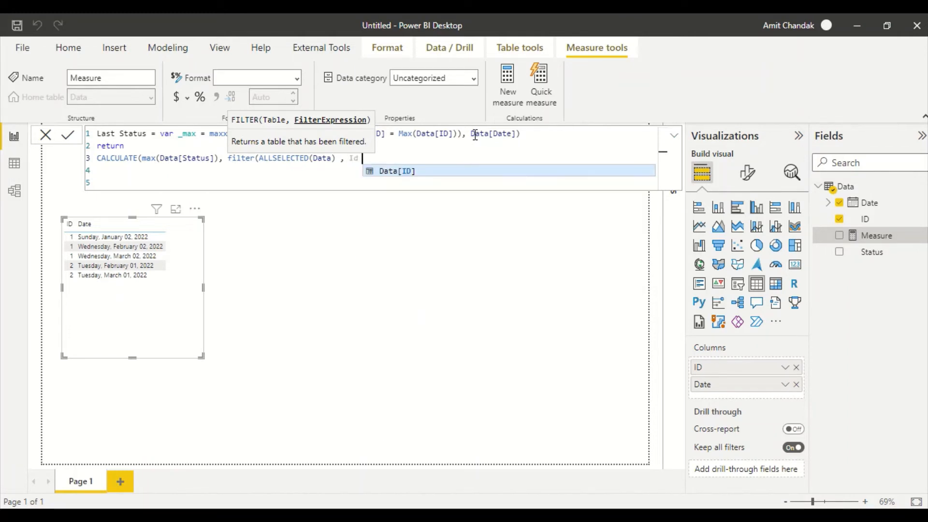
pyautogui.press('Tab')
pyautogui.write('= M')
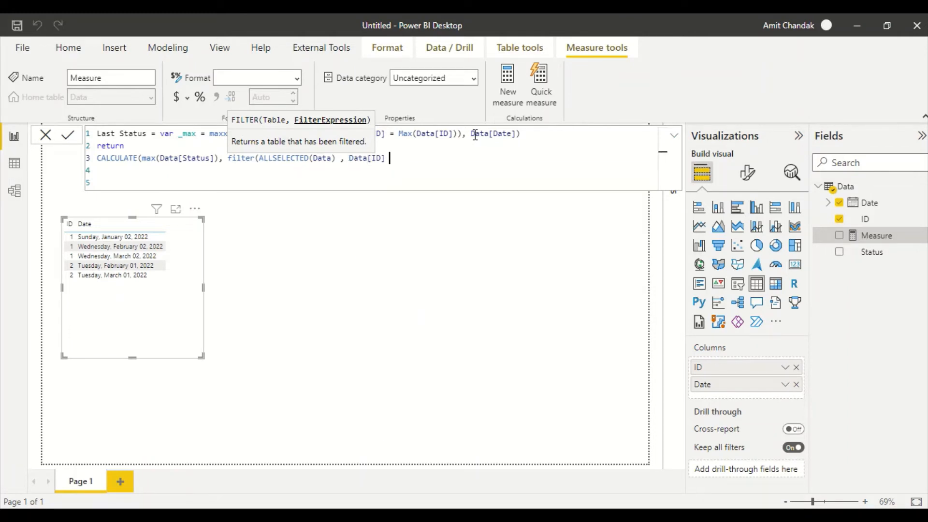
pyautogui.write('ax(')
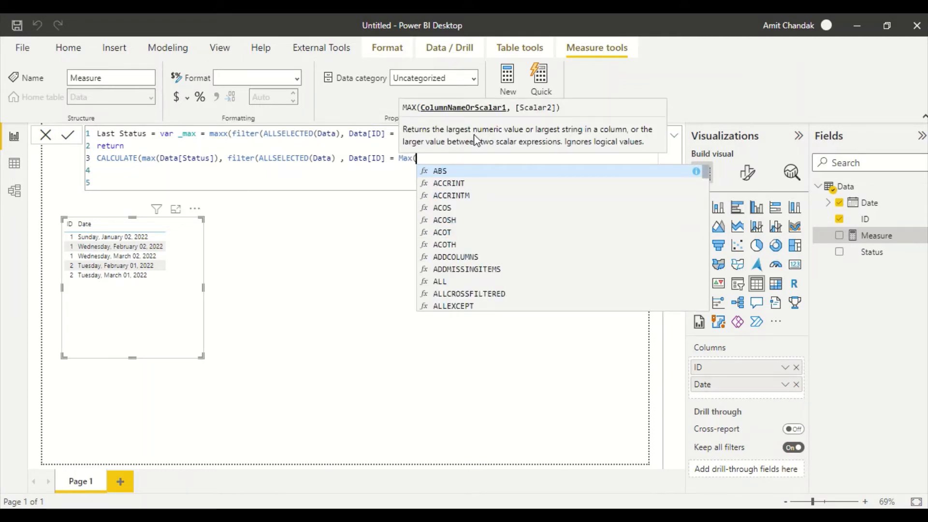
pyautogui.write('D')
pyautogui.press('Down')
pyautogui.press('Tab')
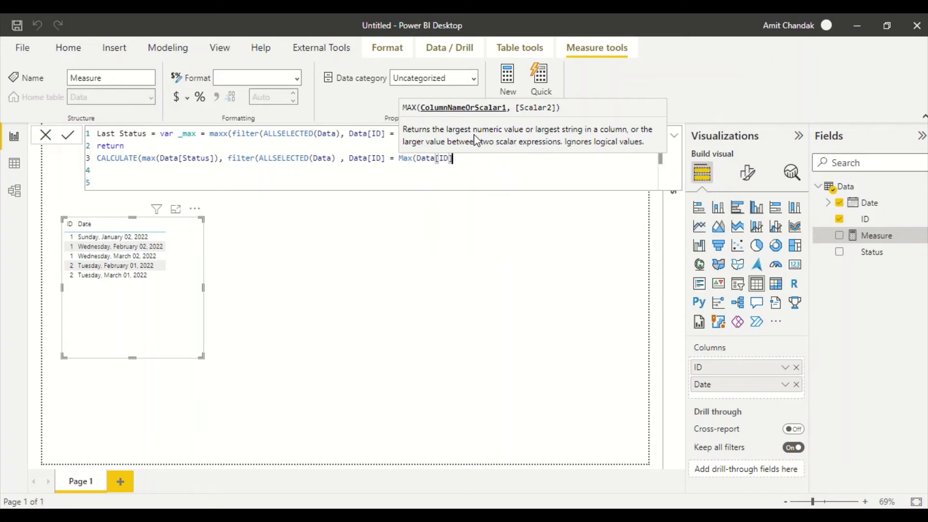
pyautogui.write(')')
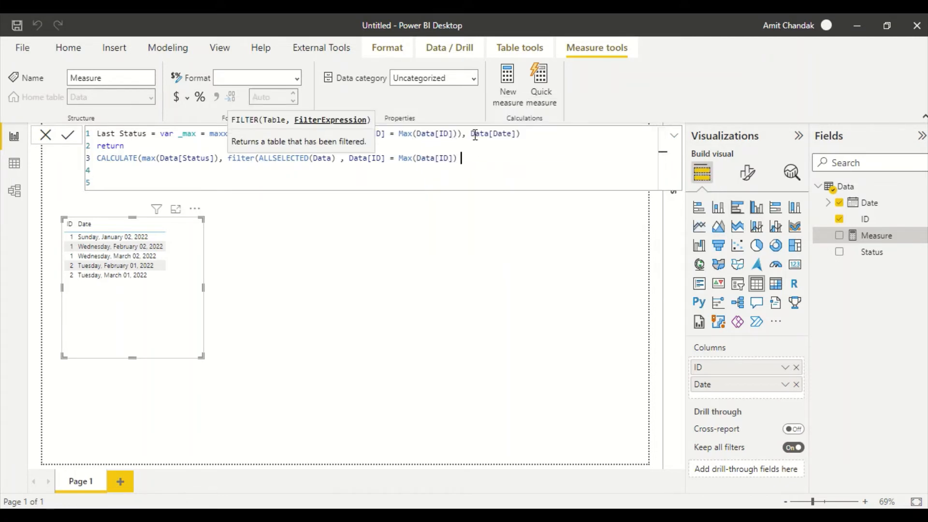
# - Extend the filter condition with && Data[Date] =_max and close the filter function
pyautogui.write(' && ')
pyautogui.write('sta')
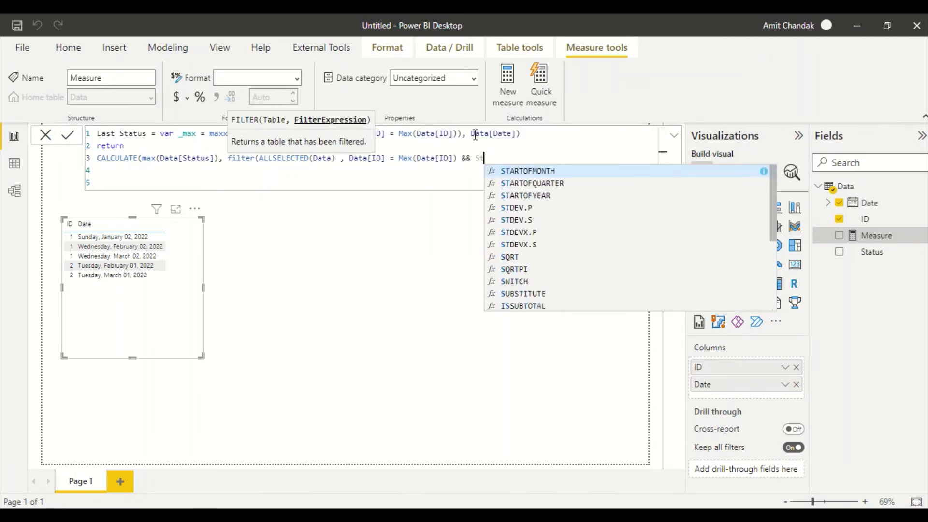
pyautogui.press('BackSpace')
pyautogui.press('BackSpace')
pyautogui.press('BackSpace')
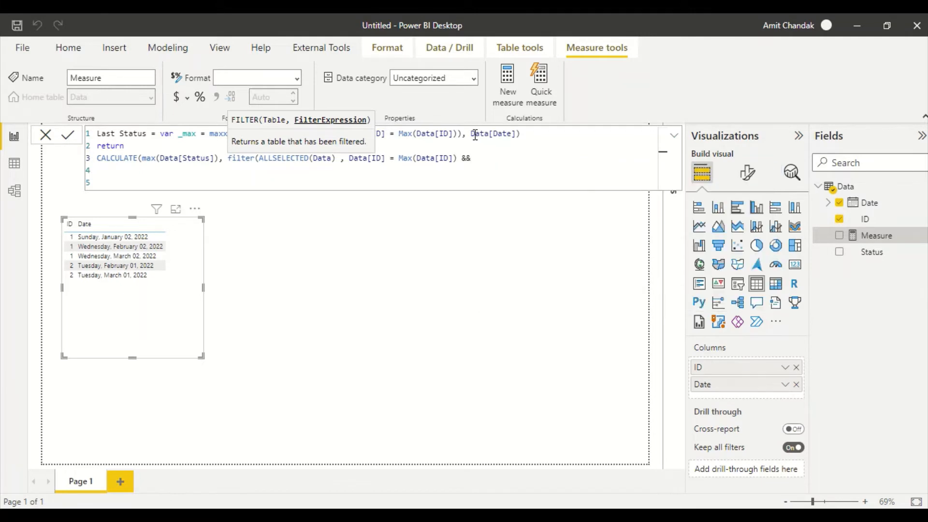
pyautogui.write('Date')
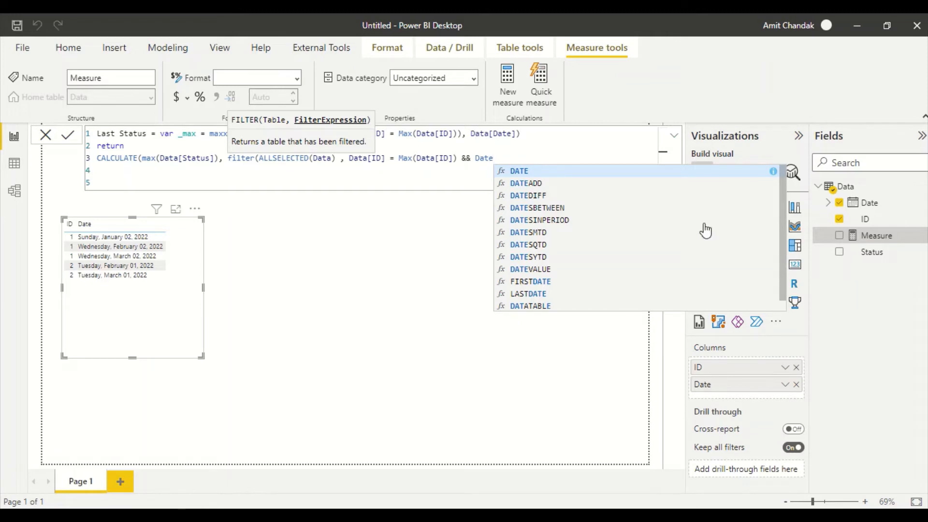
pyautogui.scroll(-1, 676, 283)
pyautogui.click(565, 309)
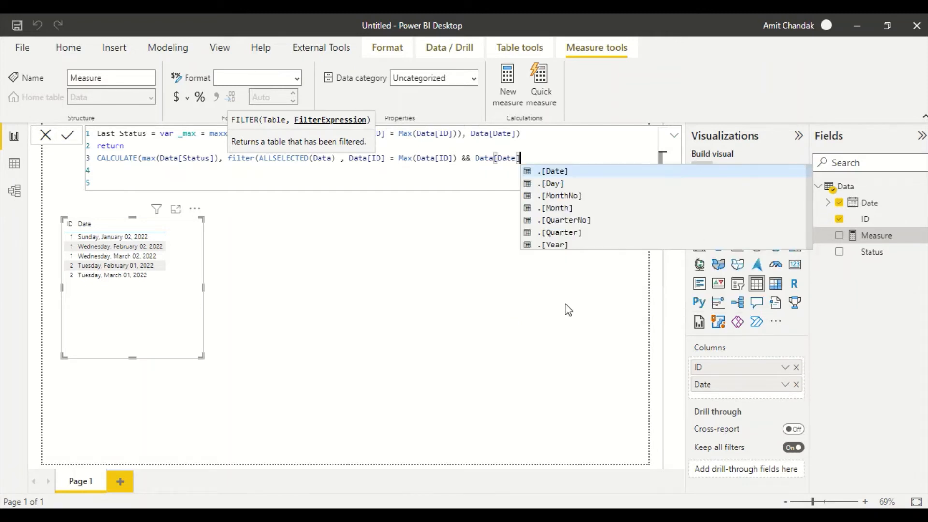
pyautogui.write('=_ma')
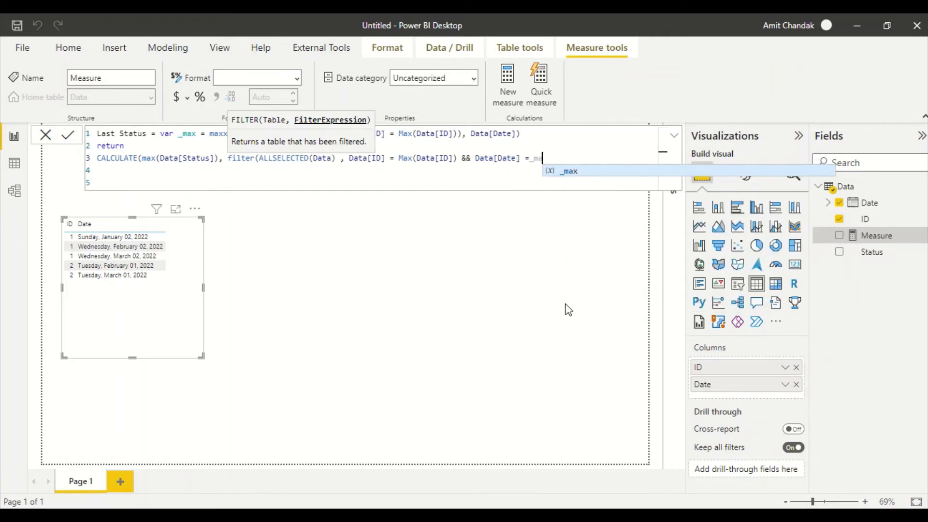
pyautogui.write('x)')
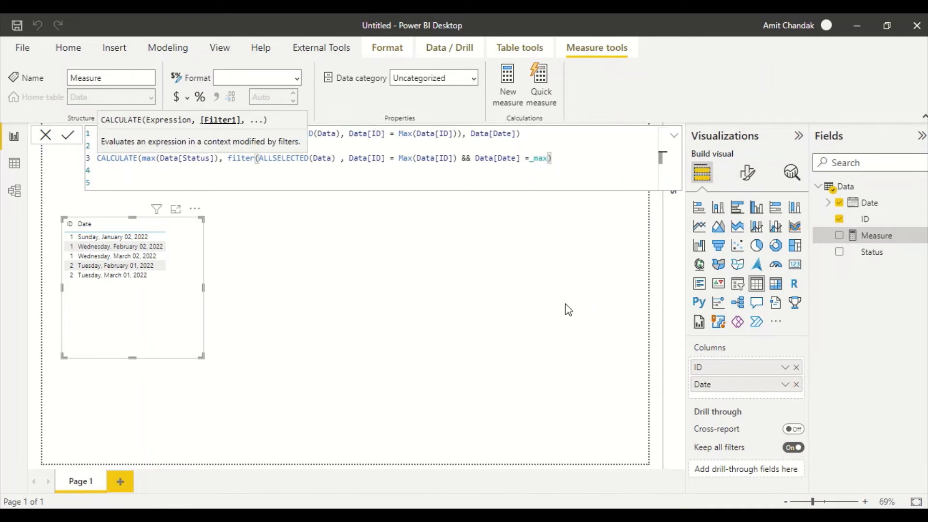
# - Close the CALCULATE function and commit the Last Status measure
pyautogui.write(',')
pyautogui.press('BackSpace')
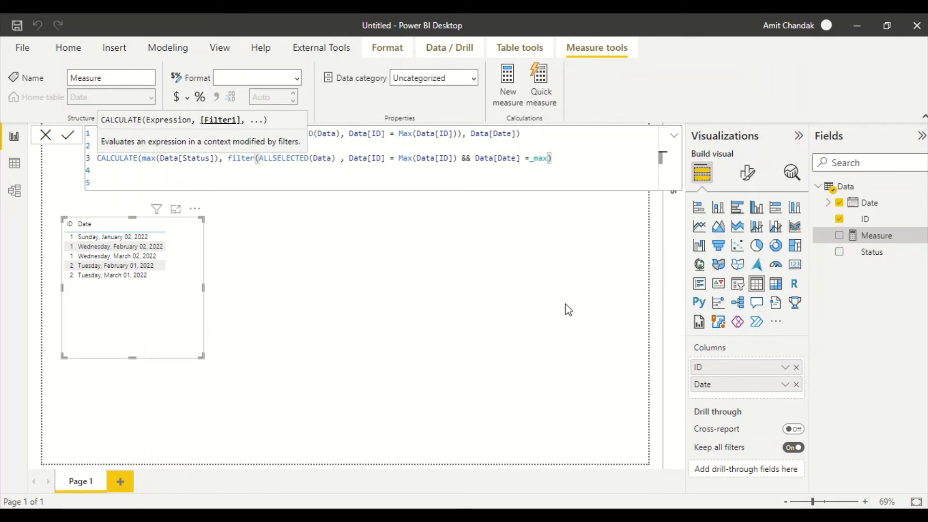
pyautogui.write(')')
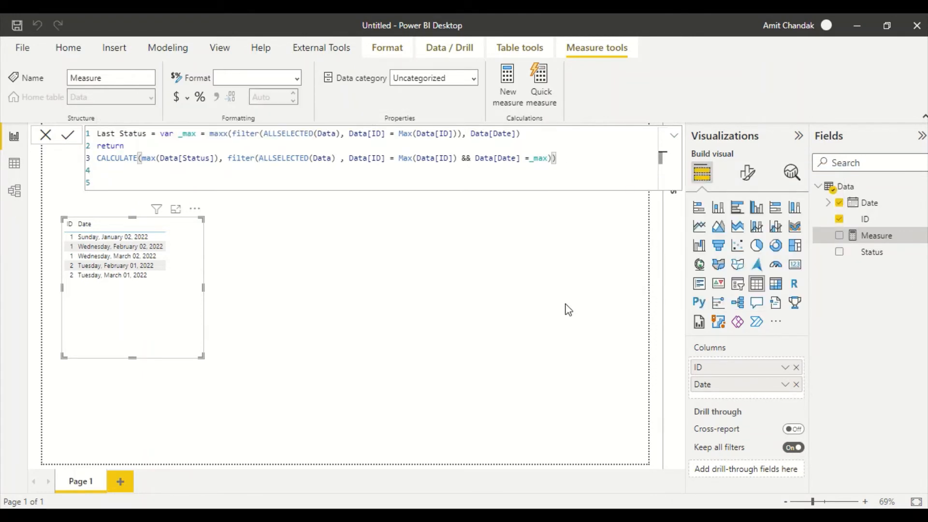
pyautogui.press('Return')
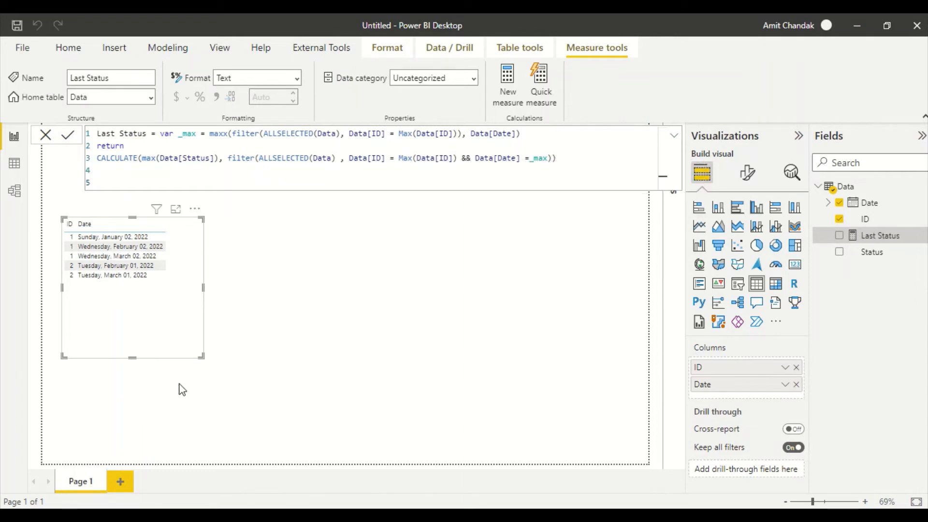
# - Enlarge the table visual and add the Last Status measure to it as a column
pyautogui.click(203, 362)
pyautogui.click(198, 356)
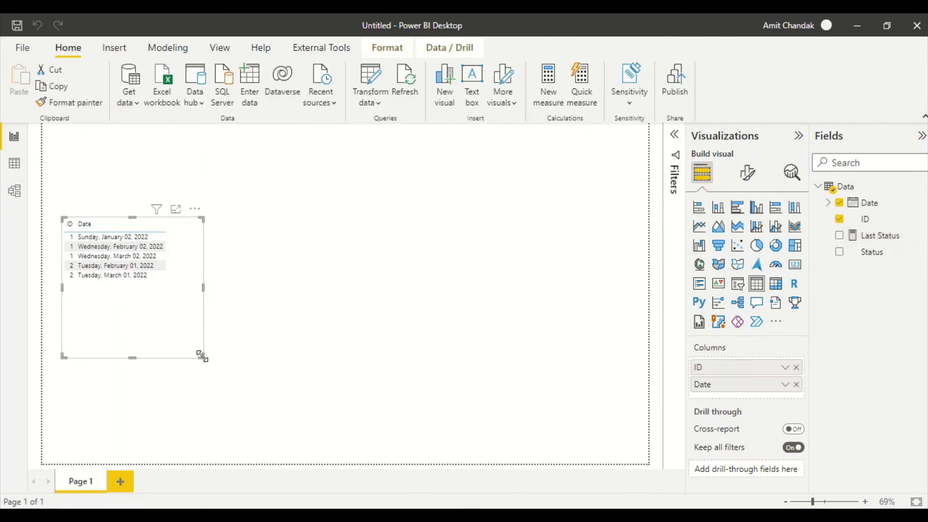
pyautogui.moveTo(202, 356); pyautogui.dragTo(272, 393)
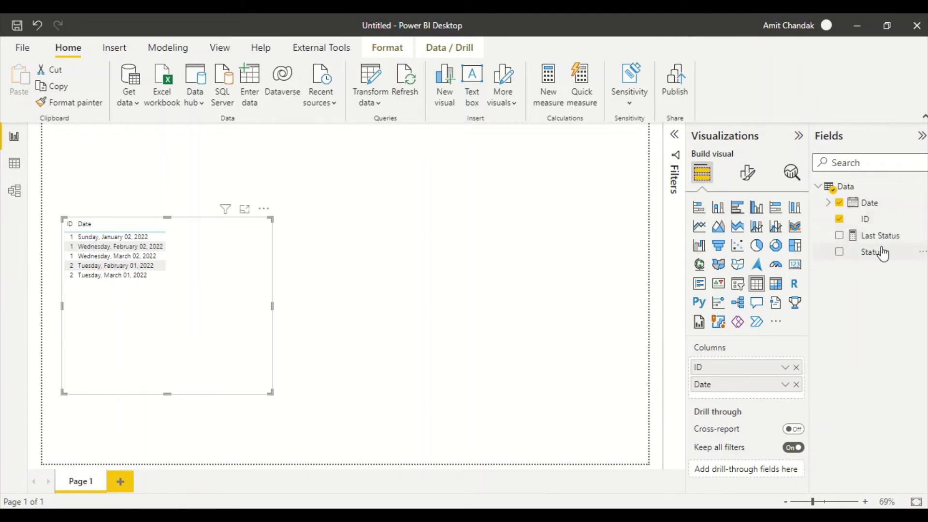
pyautogui.moveTo(879, 236); pyautogui.dragTo(199, 338)
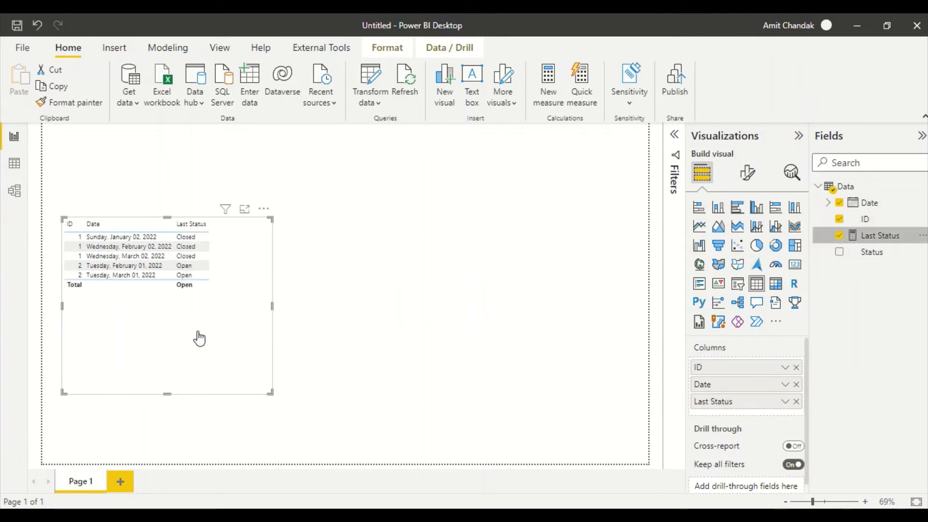
pyautogui.click(194, 246)
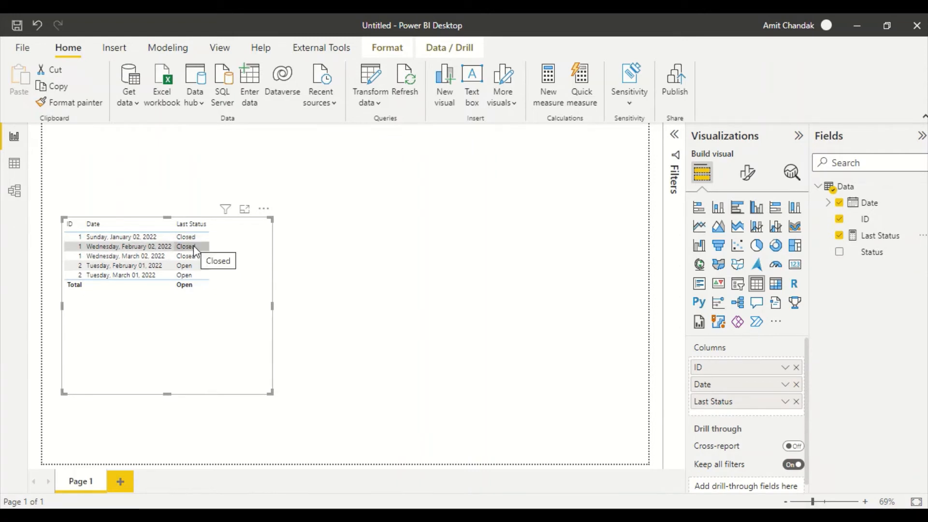
# - Reopen the Last Status formula, remove ALLSELECTED from the filter inside CALCULATE and commit the change
pyautogui.click(875, 237)
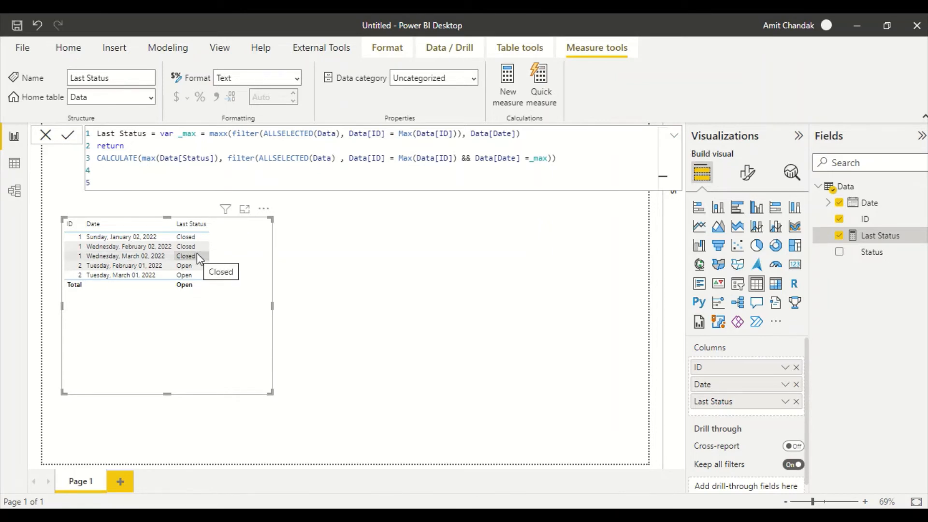
pyautogui.doubleClick(288, 158)
pyautogui.press('Delete')
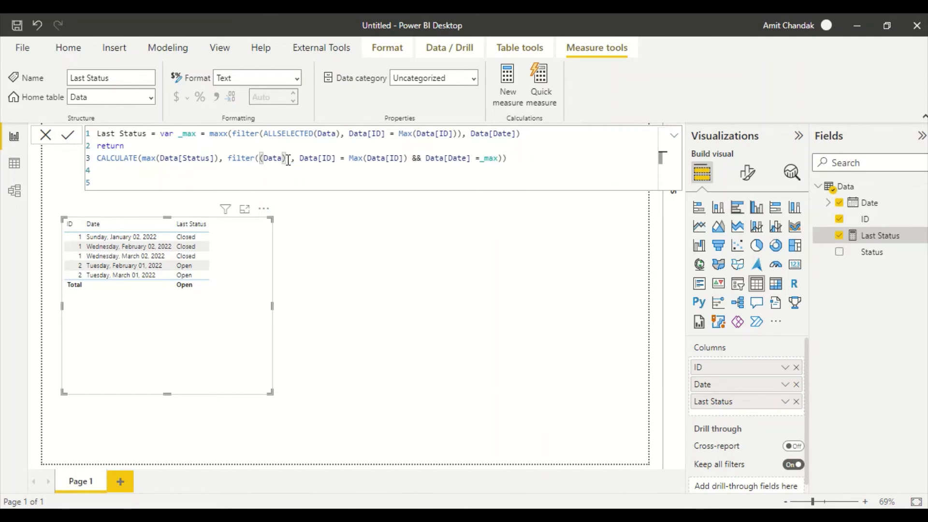
pyautogui.press('Return')
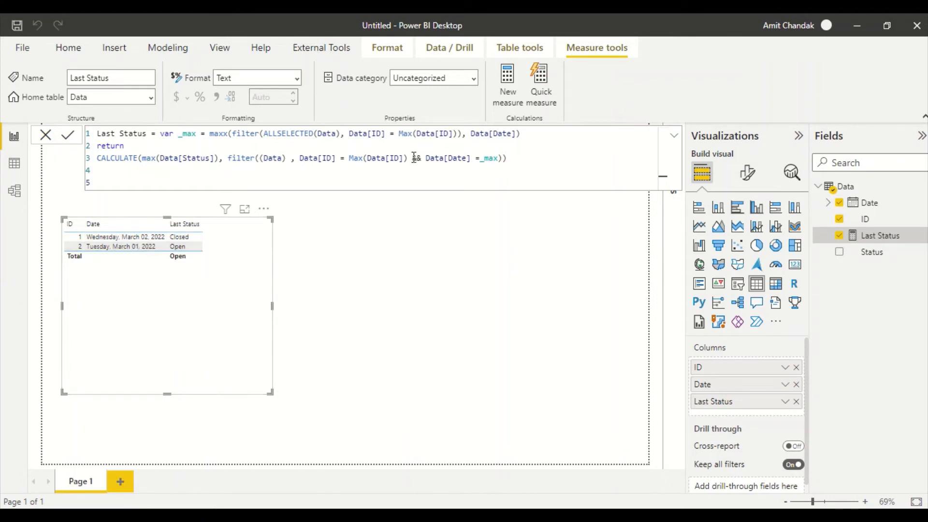
# - Remove the Data[ID] condition so CALCULATE's filter uses only Data[Date] =_max, and commit the measure
pyautogui.moveTo(425, 160); pyautogui.dragTo(292, 162)
pyautogui.press('BackSpace')
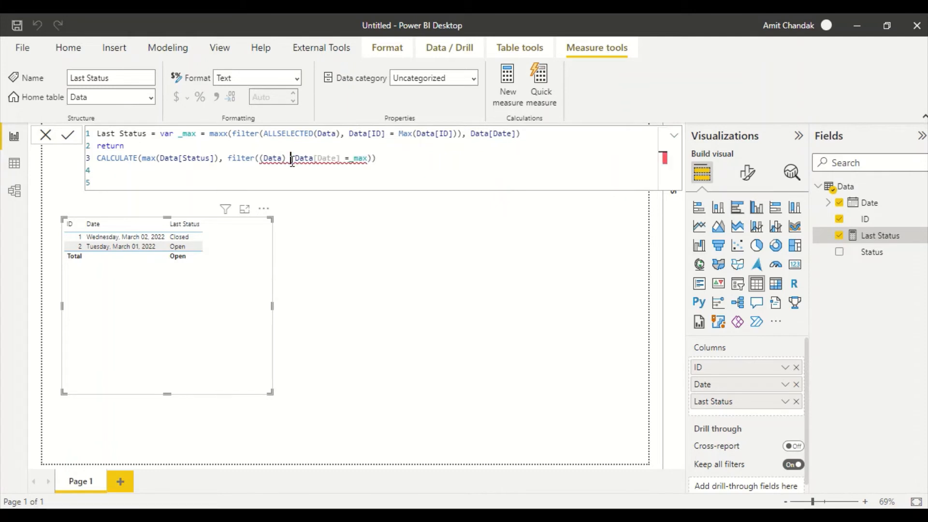
pyautogui.write(',')
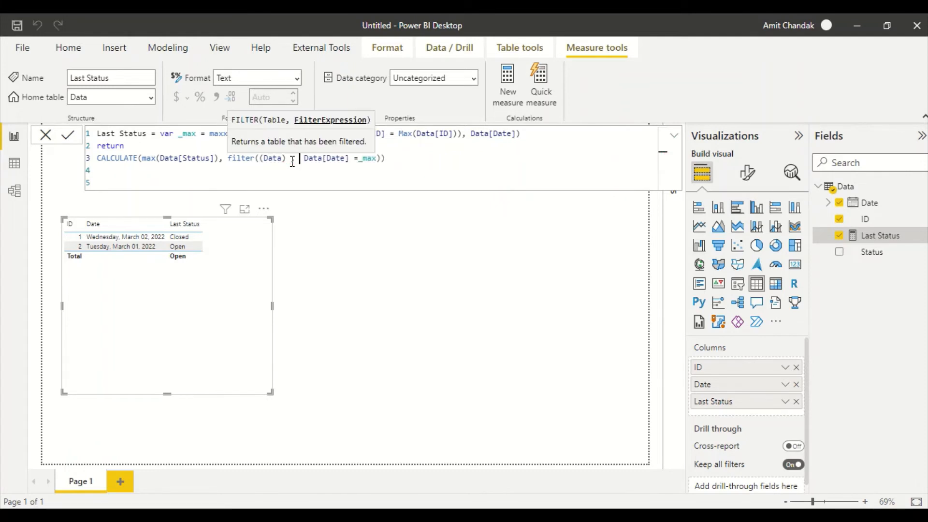
pyautogui.click(351, 262)
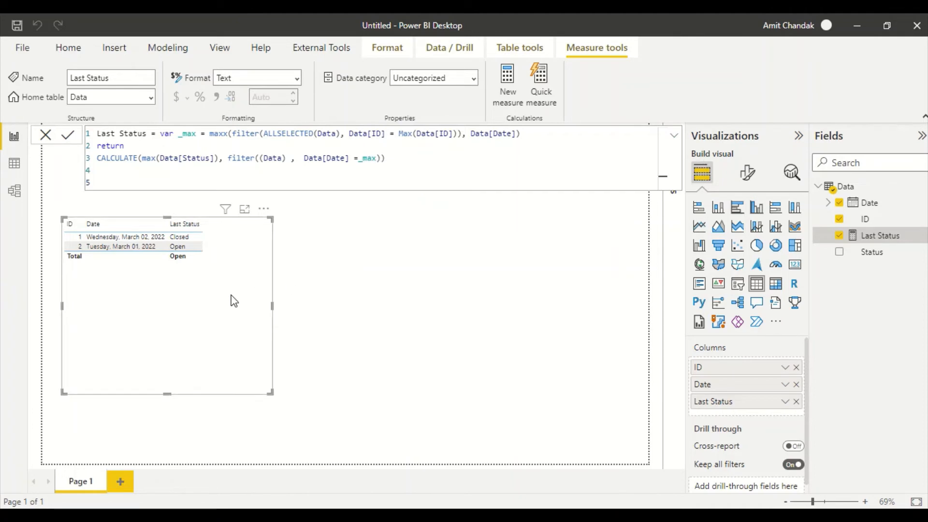
# - Shift the table visual slightly down, place a copy beside it and remove Last Status from the copy
pyautogui.moveTo(212, 301); pyautogui.dragTo(211, 315)
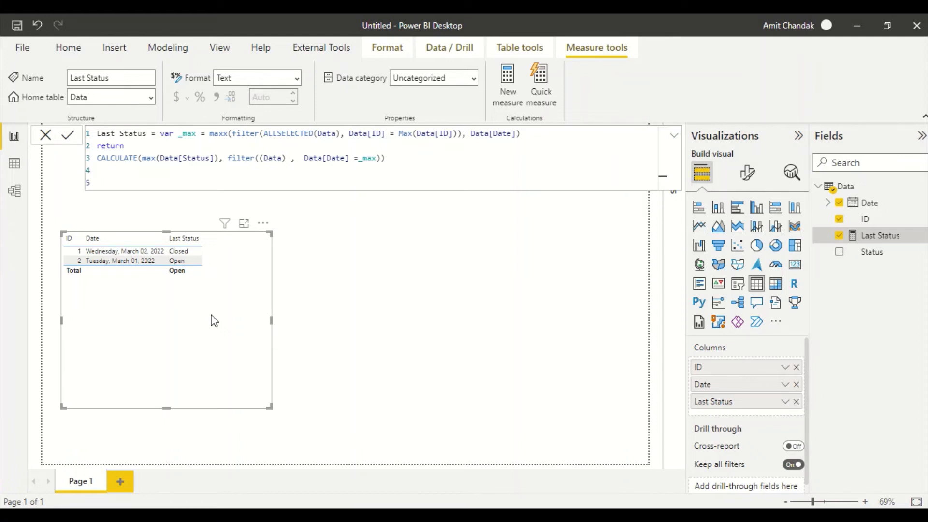
pyautogui.click(207, 365)
pyautogui.hotkey('ctrl', 'c')
pyautogui.hotkey('ctrl', 'v')
pyautogui.moveTo(193, 352); pyautogui.dragTo(477, 346)
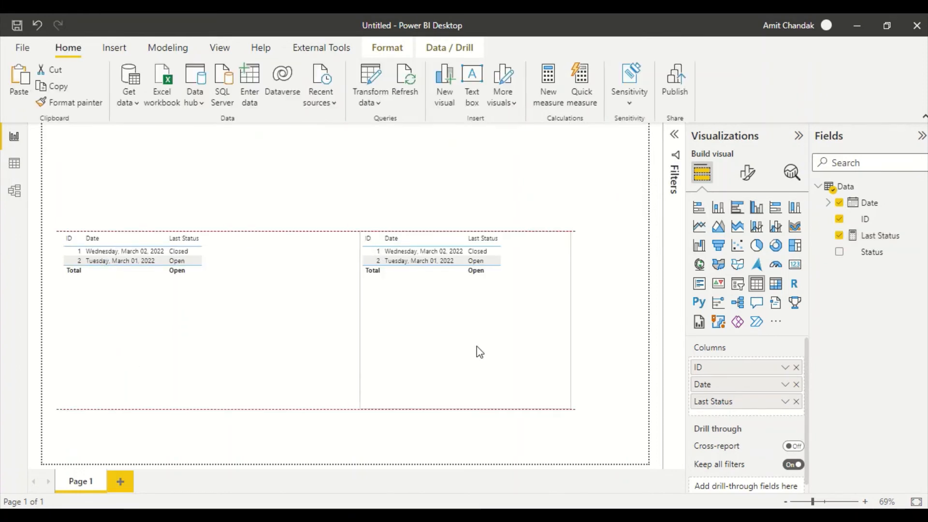
pyautogui.click(796, 401)
# - Create a new measure named Last Status 1 and start its formula with the LASTNONBLANKVALUE function
pyautogui.click(542, 144)
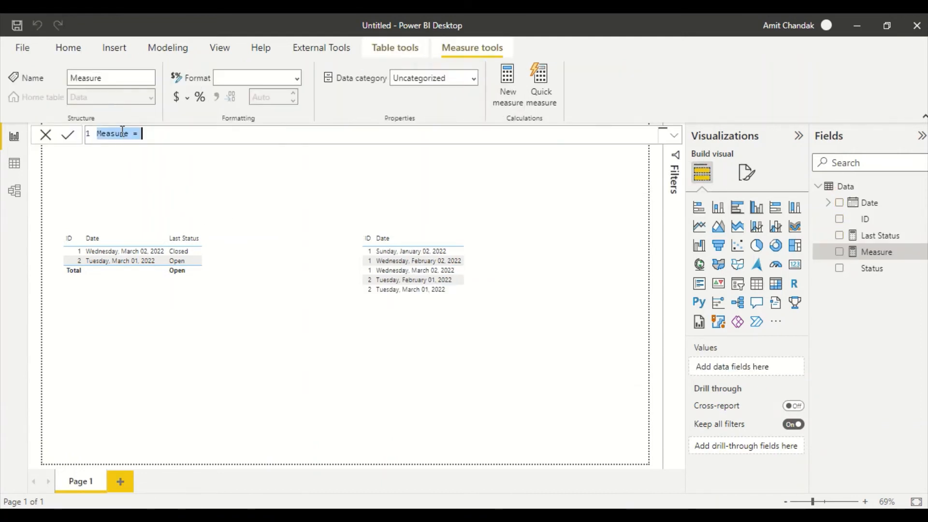
pyautogui.doubleClick(122, 132)
pyautogui.write('Last ')
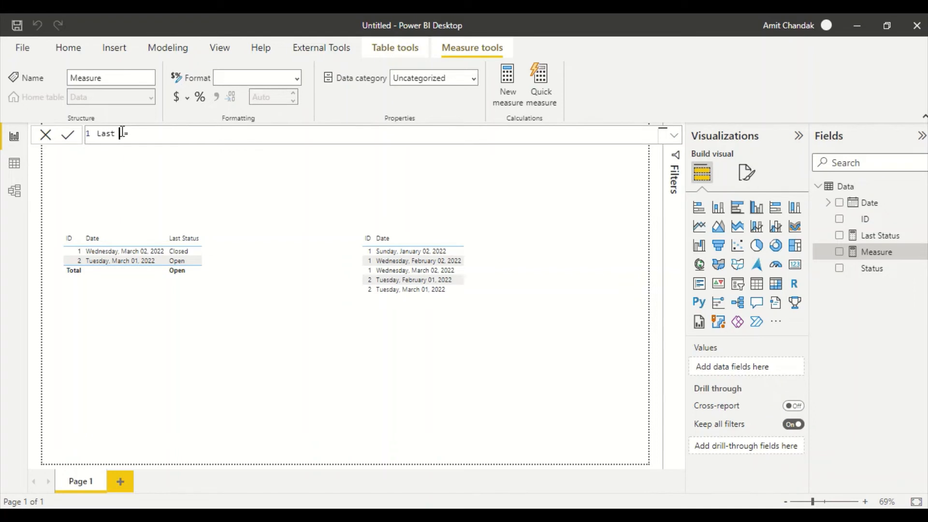
pyautogui.write('Status 1')
pyautogui.press('End')
pyautogui.write('las')
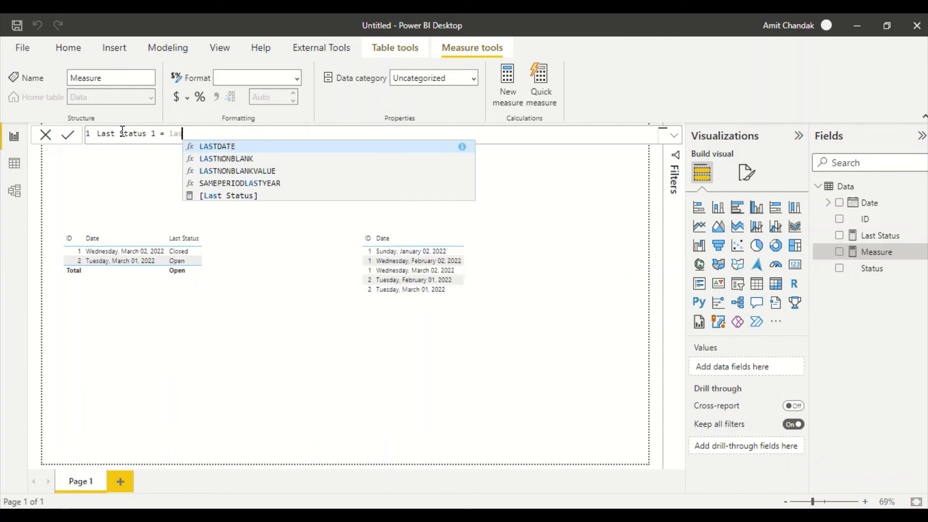
pyautogui.press('Down')
pyautogui.press('Down')
pyautogui.press('Tab')
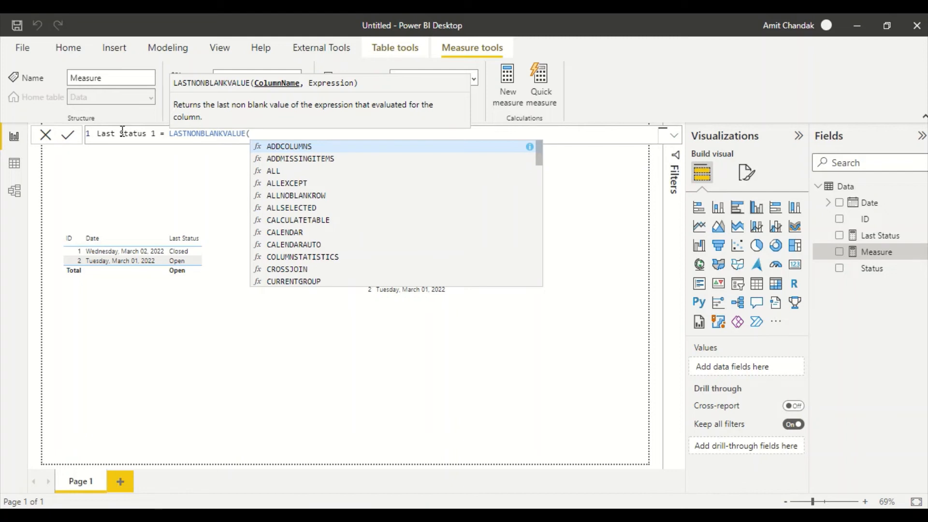
# - Complete the formula with Data[Date], max(Data[Status]), commit it and add Last Status 1 to the second table
pyautogui.write('date')
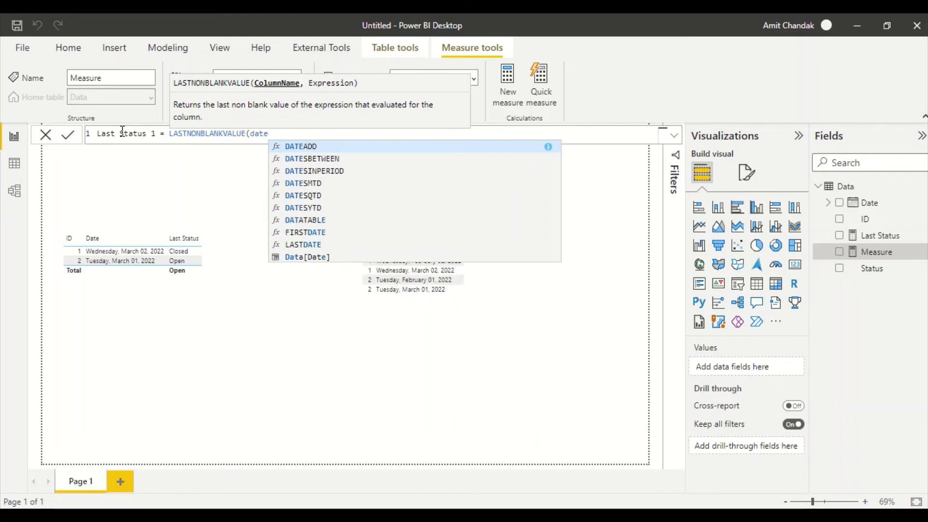
pyautogui.click(366, 257)
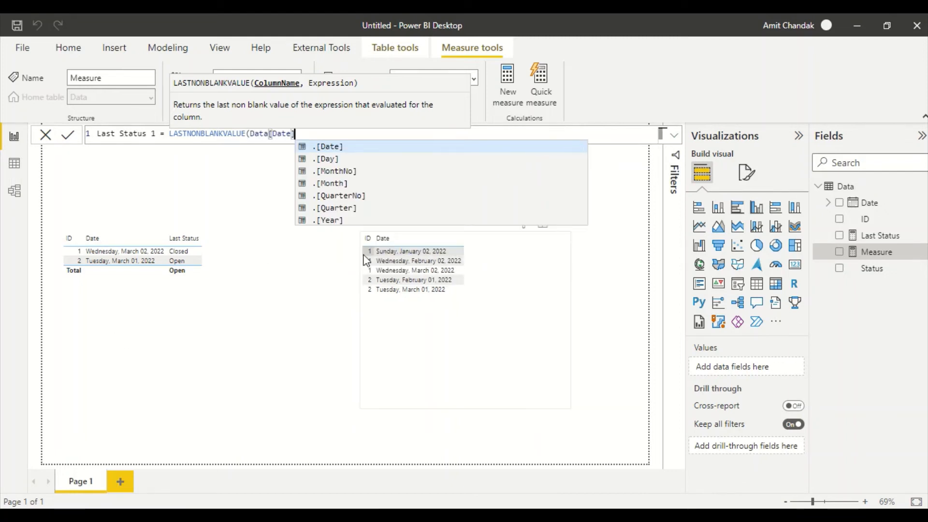
pyautogui.write(', max(')
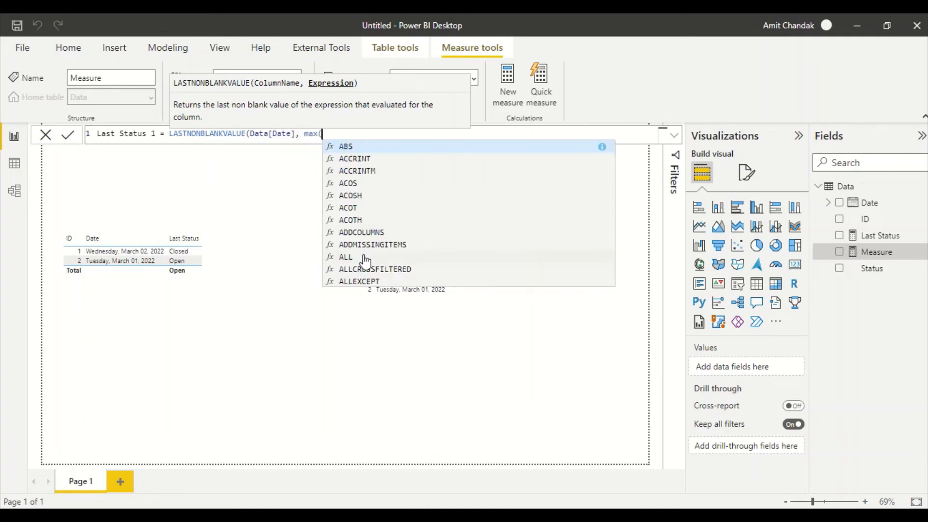
pyautogui.write('sta')
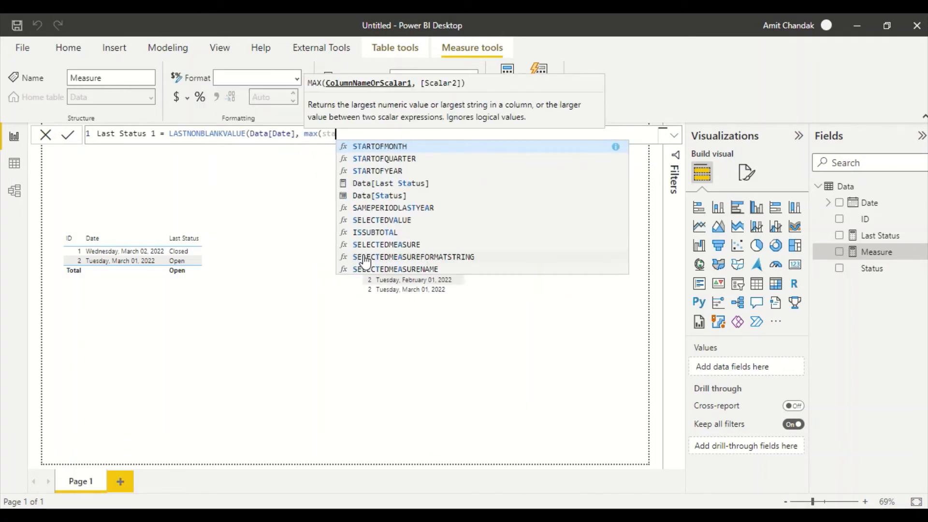
pyautogui.press('BackSpace')
pyautogui.press('BackSpace')
pyautogui.write('ta')
pyautogui.click(364, 197)
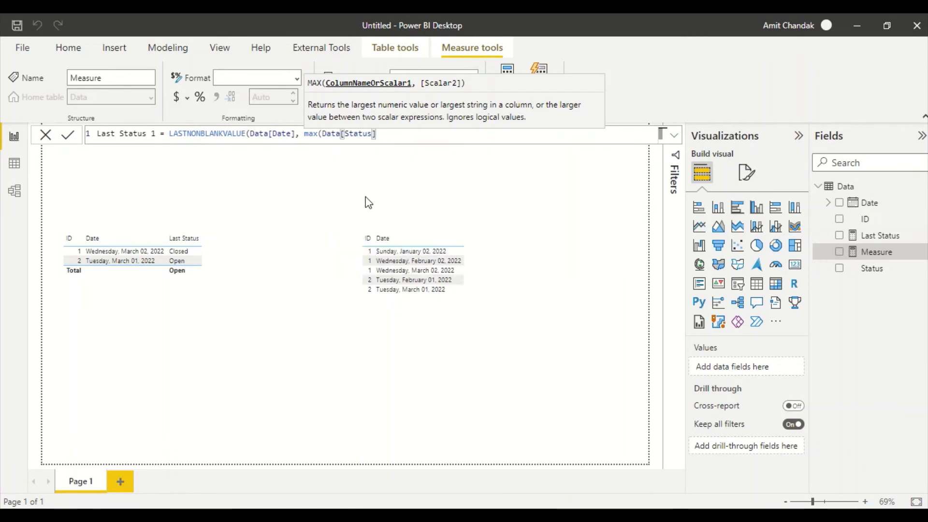
pyautogui.write('))')
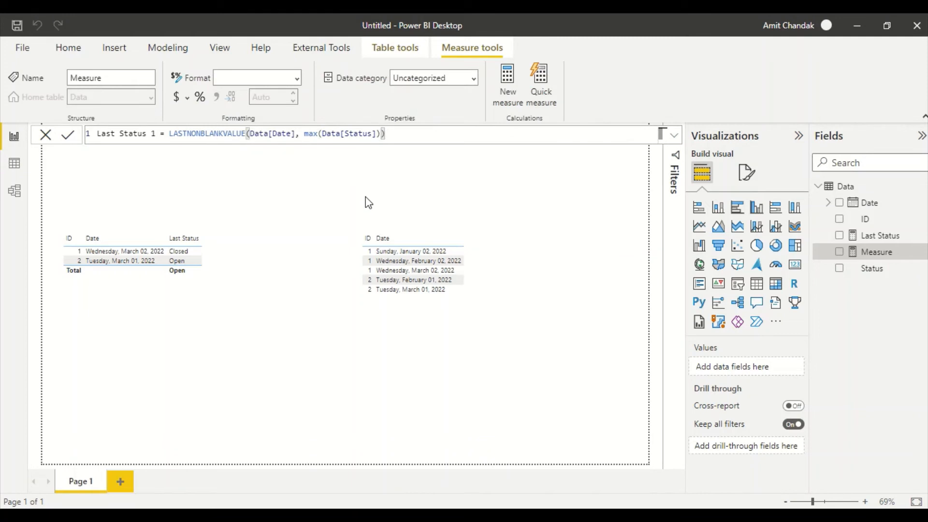
pyautogui.click(368, 202)
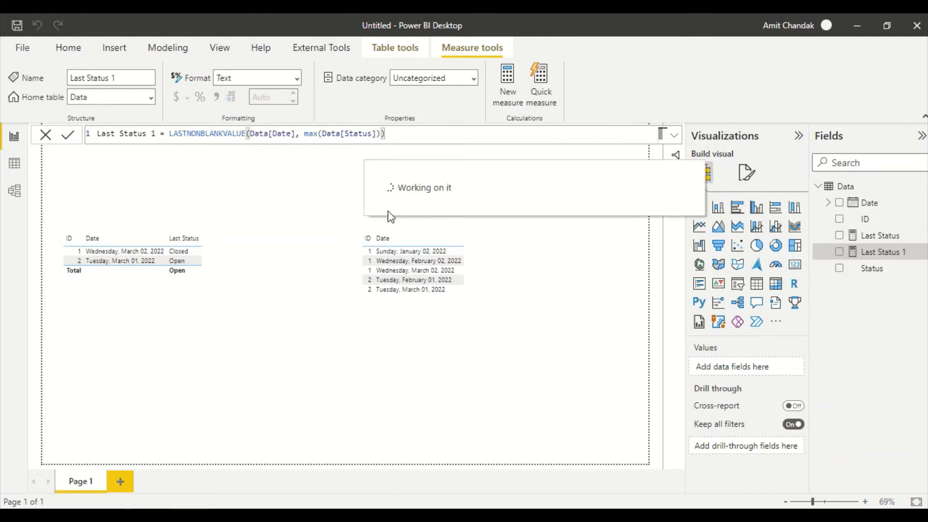
pyautogui.moveTo(868, 259); pyautogui.dragTo(421, 328)
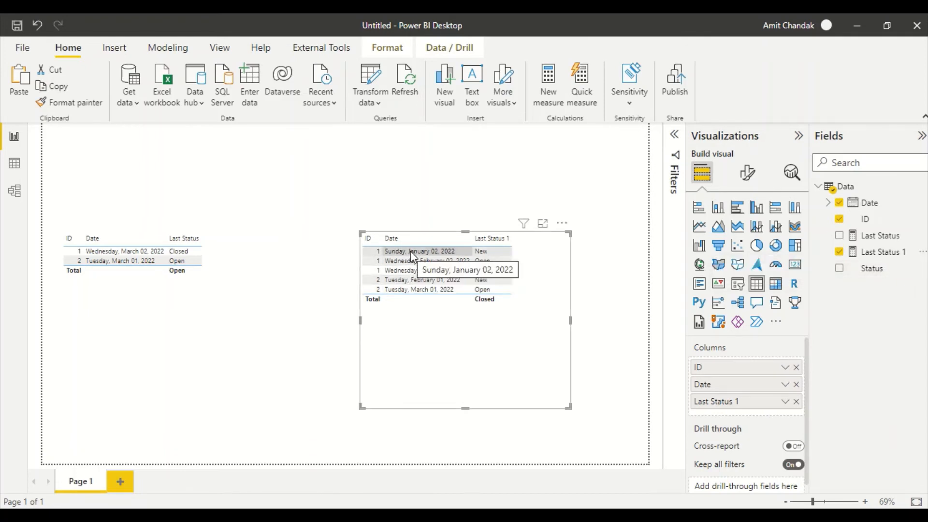
# - Remove Date from the second table and re-add it as a plain date between ID and Last Status 1
pyautogui.click(796, 384)
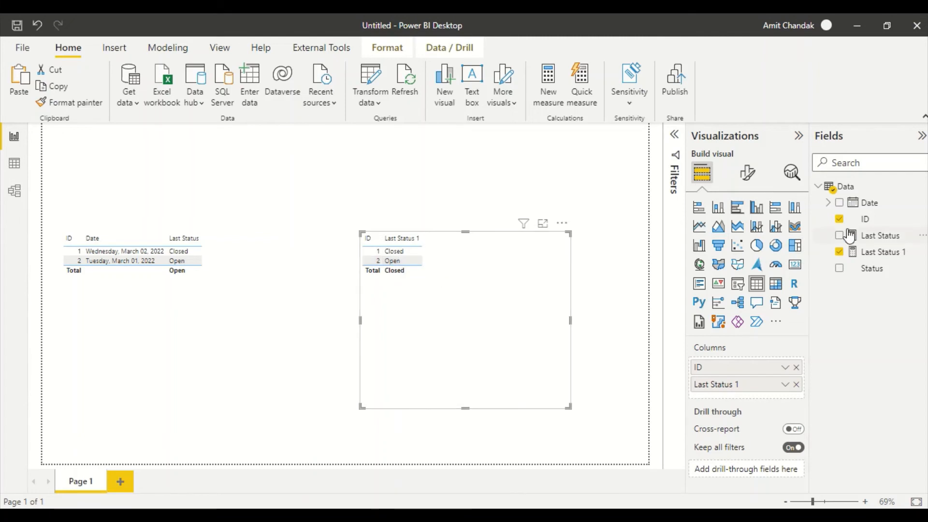
pyautogui.moveTo(868, 203); pyautogui.dragTo(753, 380)
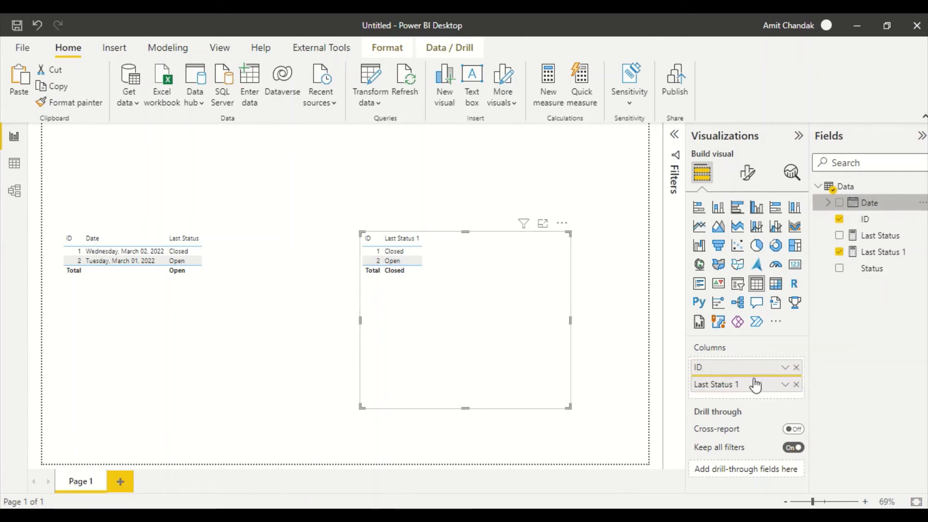
pyautogui.click(784, 384)
pyautogui.click(822, 454)
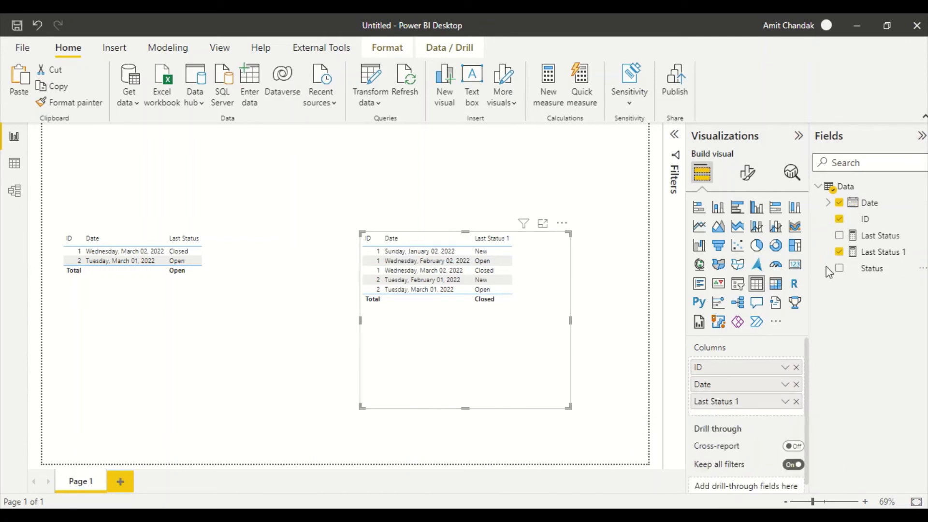
# - Reopen the Last Status 1 formula and insert calculate( in front of the LASTNONBLANKVALUE expression
pyautogui.click(877, 251)
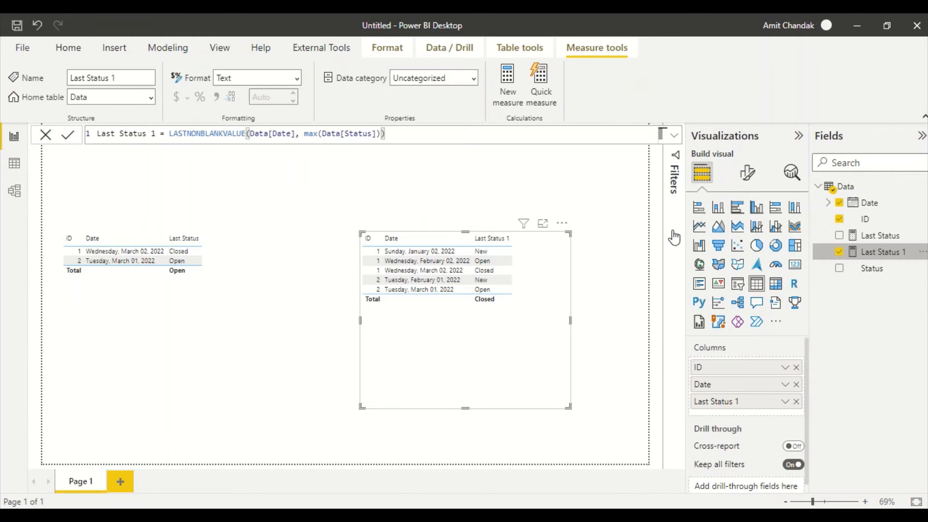
pyautogui.click(169, 134)
pyautogui.write('calc')
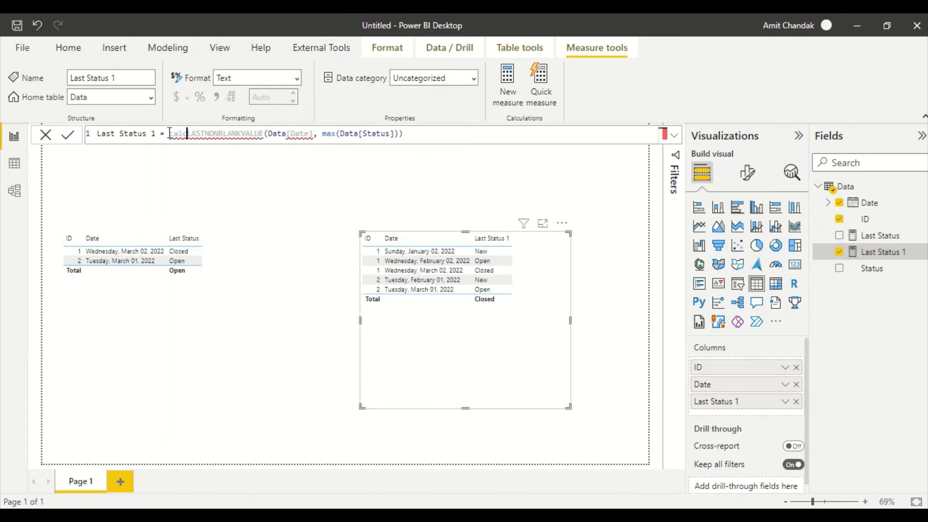
pyautogui.write('ulate')
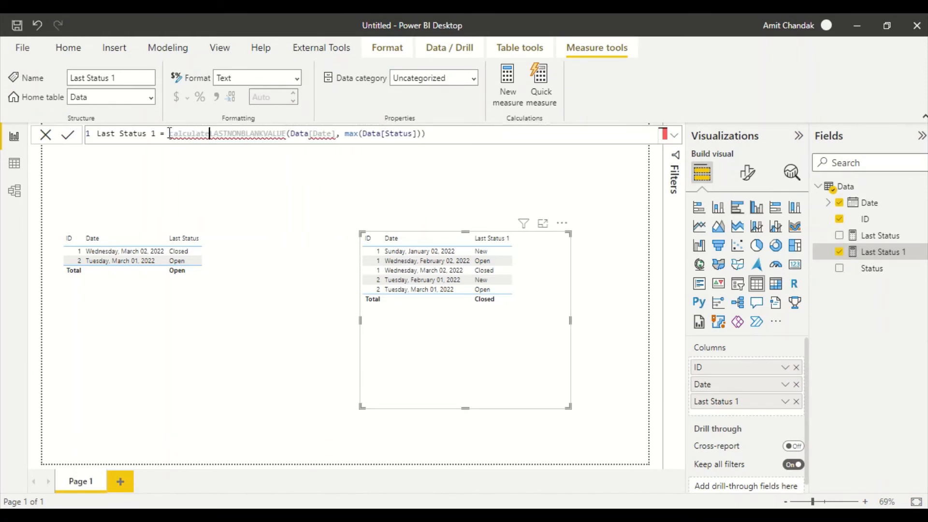
pyautogui.write('(')
pyautogui.press('Right')
pyautogui.press('Right')
pyautogui.press('Right')
pyautogui.press('Right')
pyautogui.press('Right')
pyautogui.press('Right')
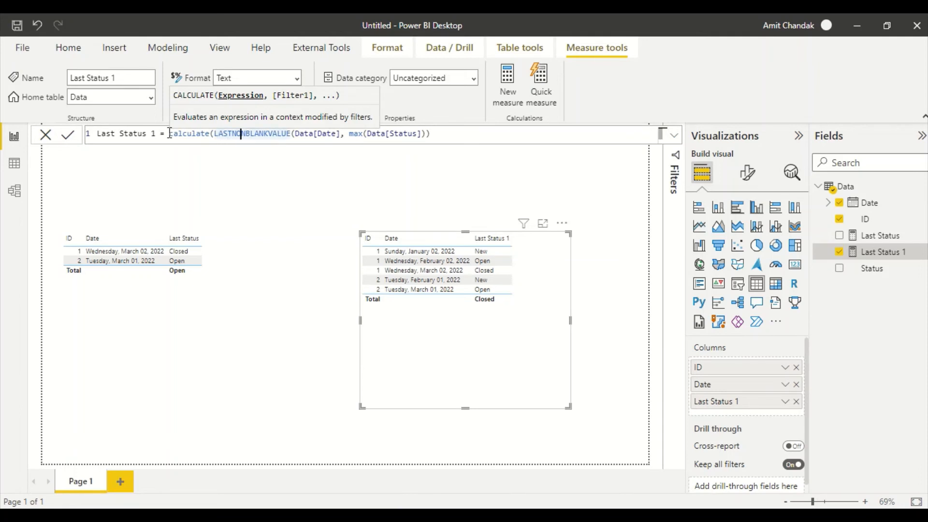
pyautogui.press('Right')
pyautogui.press('Right')
pyautogui.press('Right')
pyautogui.press('Right')
pyautogui.press('Right')
pyautogui.press('Right')
pyautogui.press('Right')
pyautogui.press('Right')
pyautogui.press('Right')
pyautogui.press('Right')
pyautogui.press('Right')
pyautogui.press('Right')
pyautogui.press('Right')
pyautogui.press('Right')
pyautogui.press('Right')
pyautogui.press('Right')
pyautogui.press('Right')
pyautogui.press('Right')
pyautogui.press('Right')
pyautogui.press('Right')
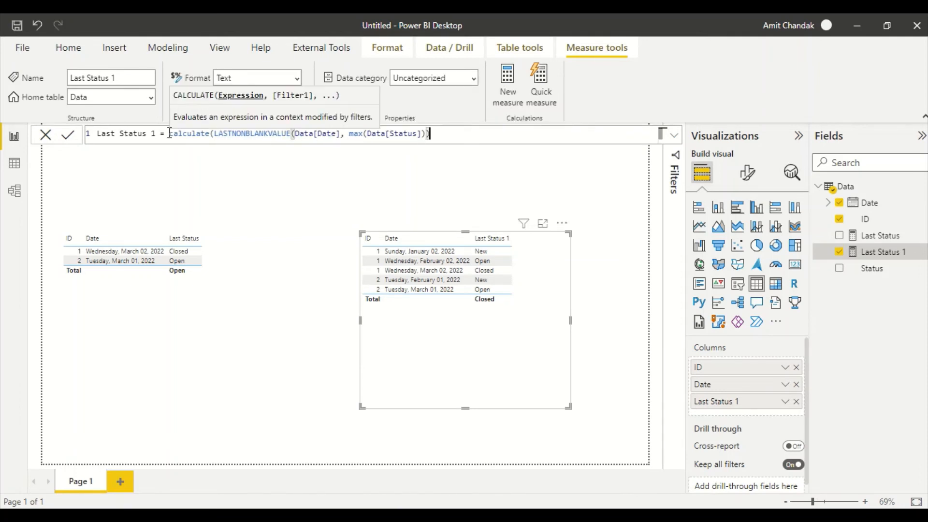
# - Add a filter argument over ALLSELECTED(Data) after the LASTNONBLANKVALUE expression
pyautogui.write('), filter')
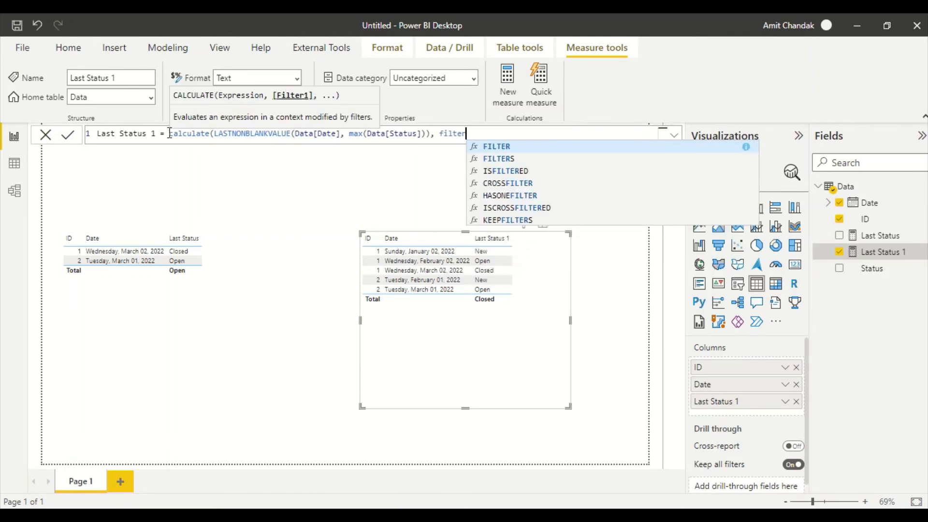
pyautogui.write('(allse')
pyautogui.press('Tab')
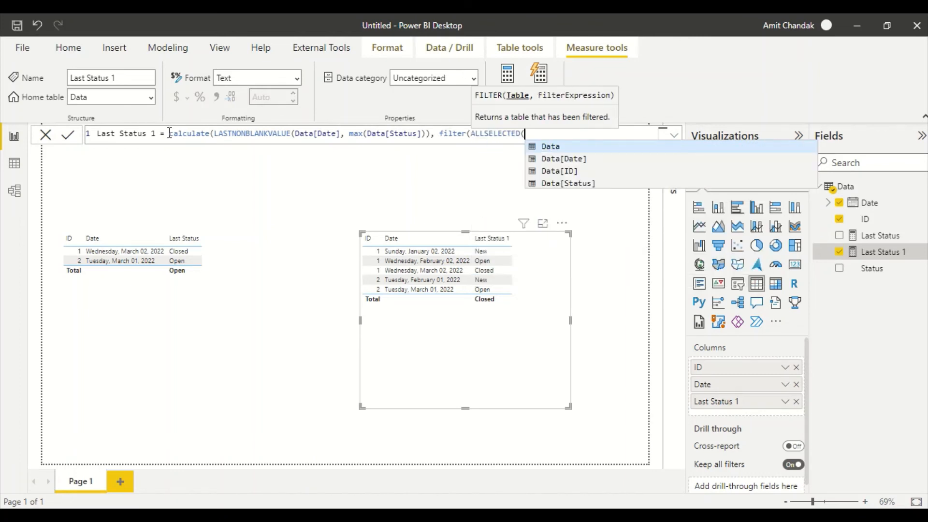
pyautogui.write('Data)')
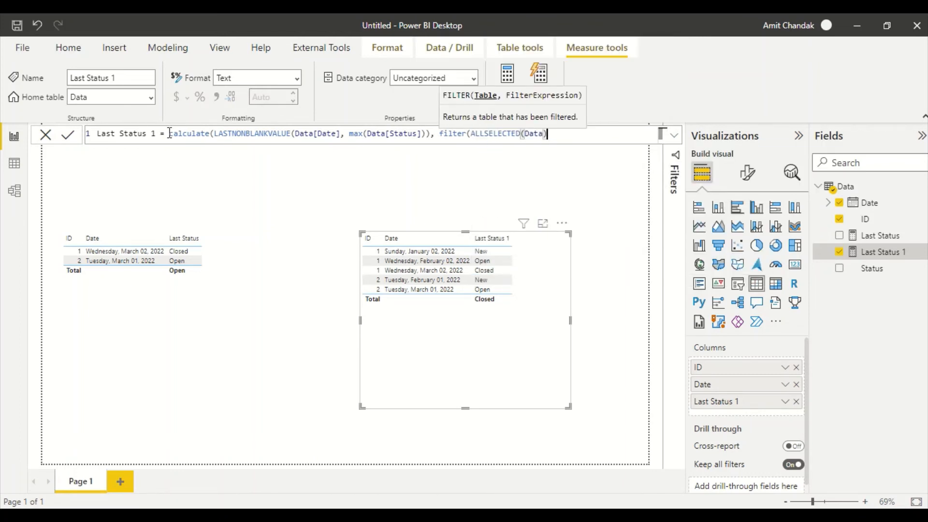
# - Begin the filter condition with Data[ID] = after the ALLSELECTED(Data) argument
pyautogui.write(', Date')
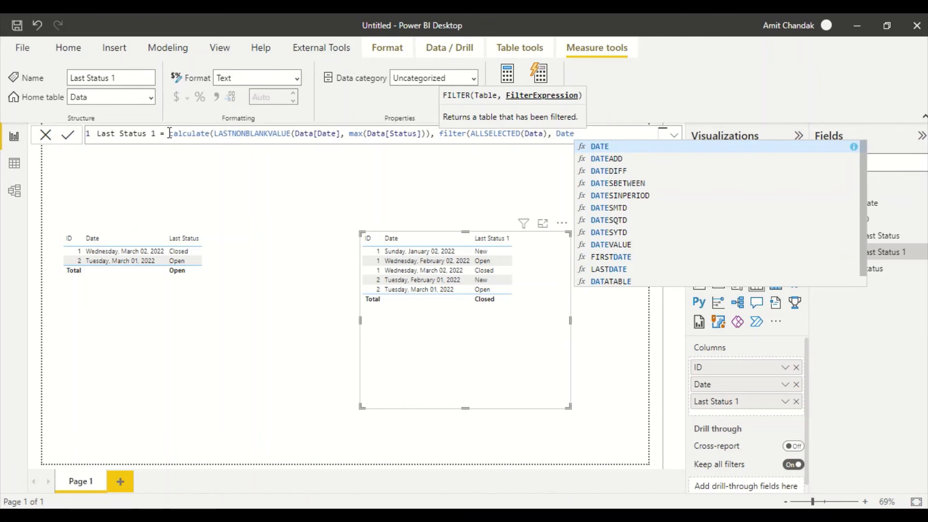
pyautogui.press('BackSpace')
pyautogui.write('a')
pyautogui.press('Down')
pyautogui.press('Down')
pyautogui.press('Down')
pyautogui.press('Down')
pyautogui.press('Down')
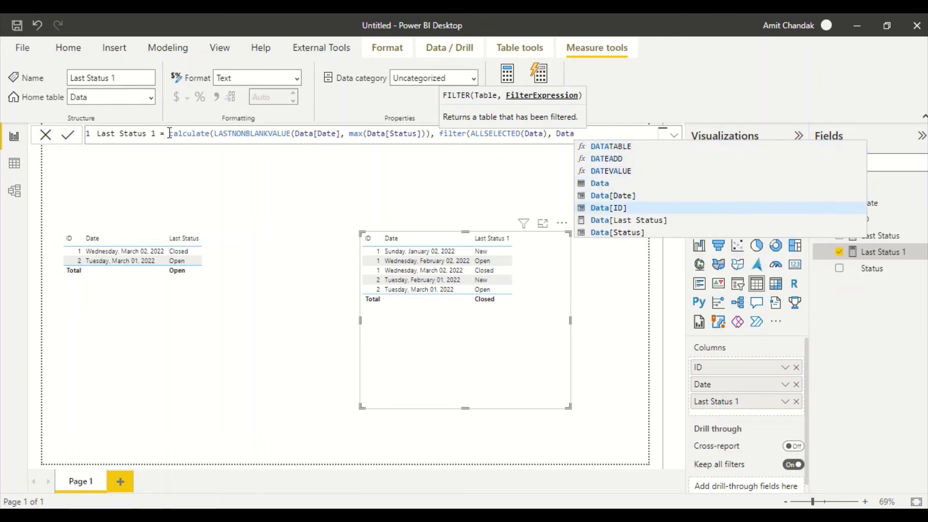
pyautogui.press('Tab')
pyautogui.write('= a')
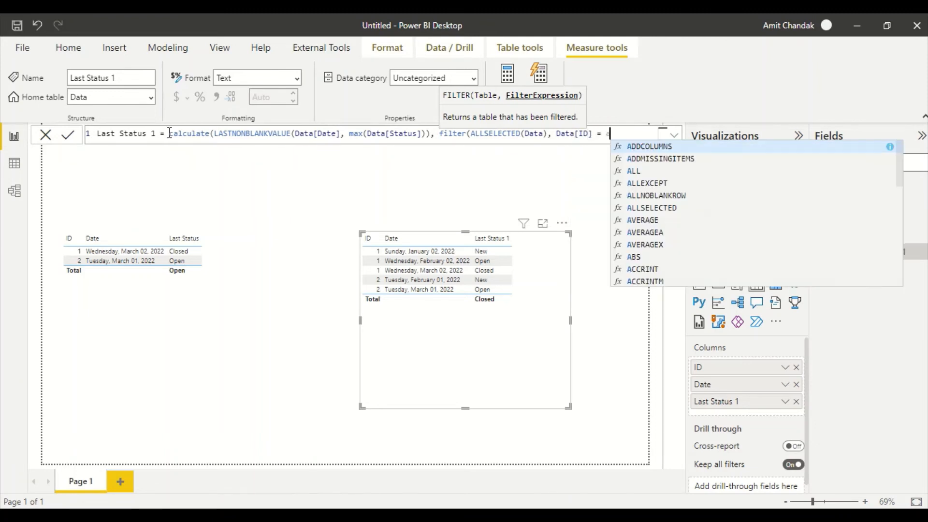
pyautogui.write('mx(')
pyautogui.press('BackSpace')
pyautogui.press('BackSpace')
pyautogui.press('BackSpace')
pyautogui.press('BackSpace')
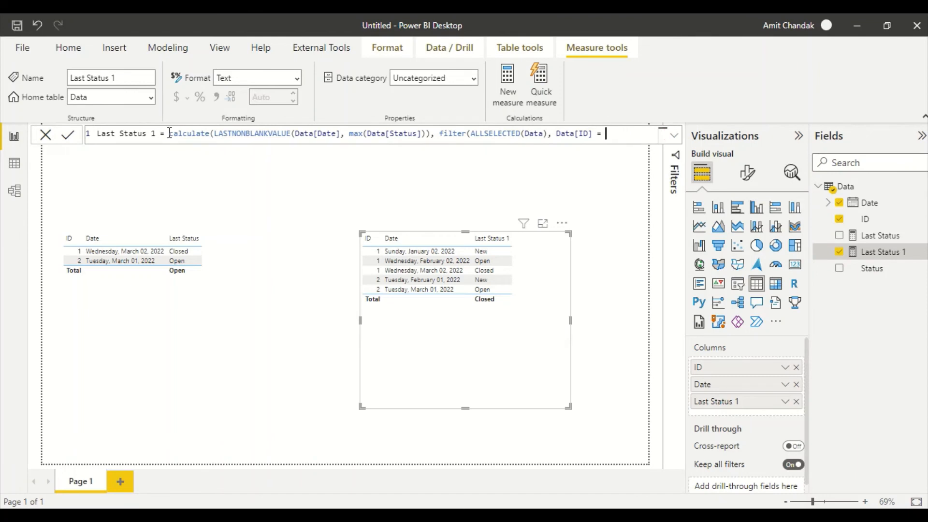
# - Complete the ID comparison with max(Data[ID]), close all brackets and commit the Last Status 1 measure
pyautogui.write('max(')
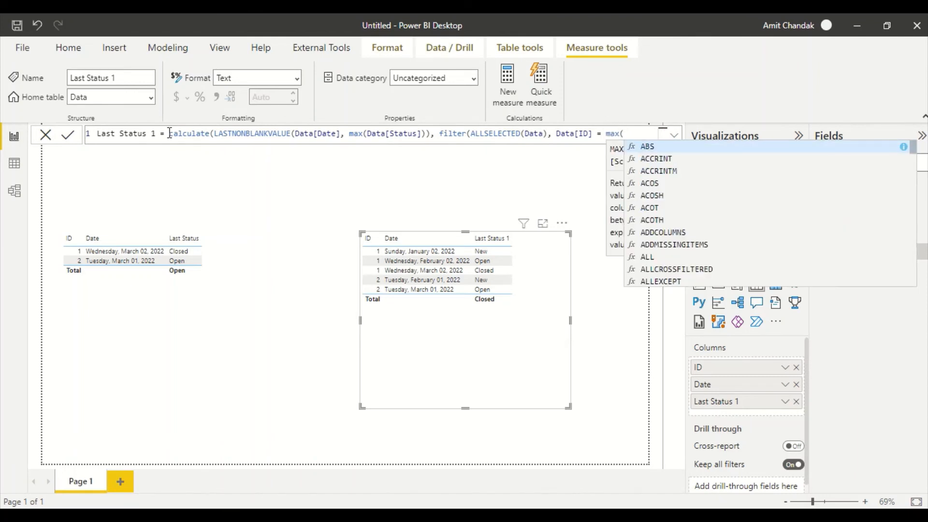
pyautogui.write('ID')
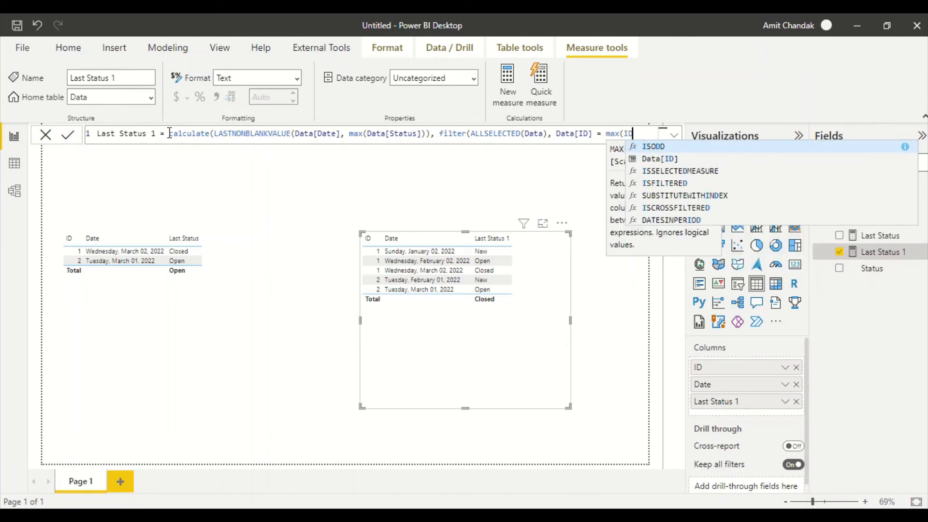
pyautogui.press('Down')
pyautogui.press('Tab')
pyautogui.write(')')
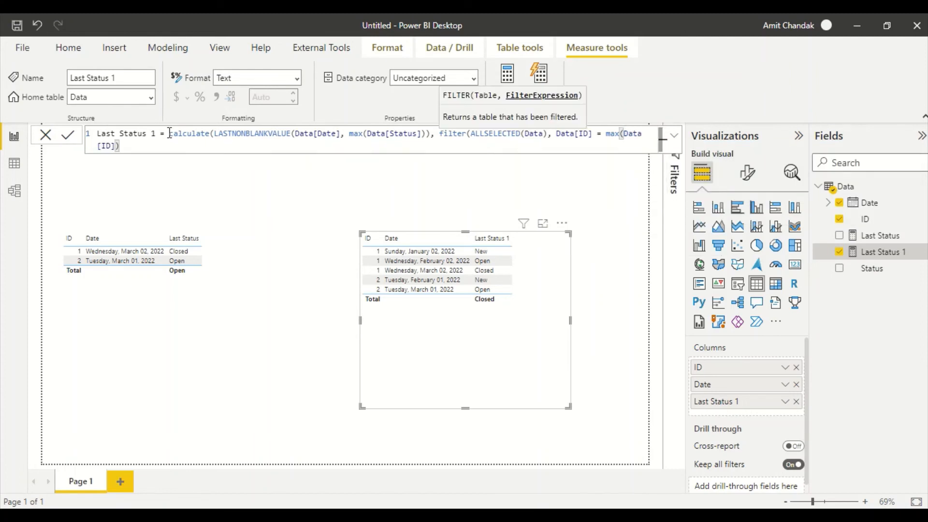
pyautogui.write('))')
pyautogui.press('Return')
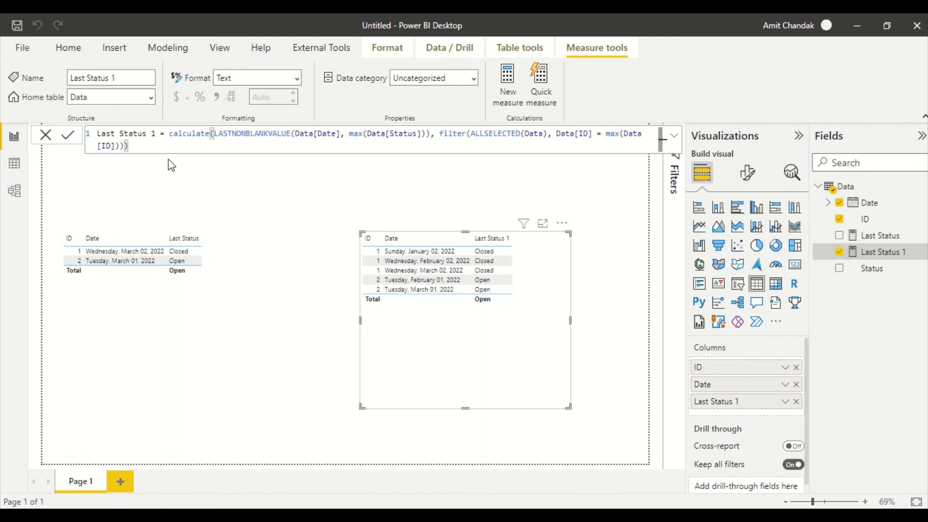
# - Try extending the Last Status 1 filter condition with && Data[Date] = max( after the ID comparison
pyautogui.click(118, 146)
pyautogui.write('&&')
pyautogui.write('data')
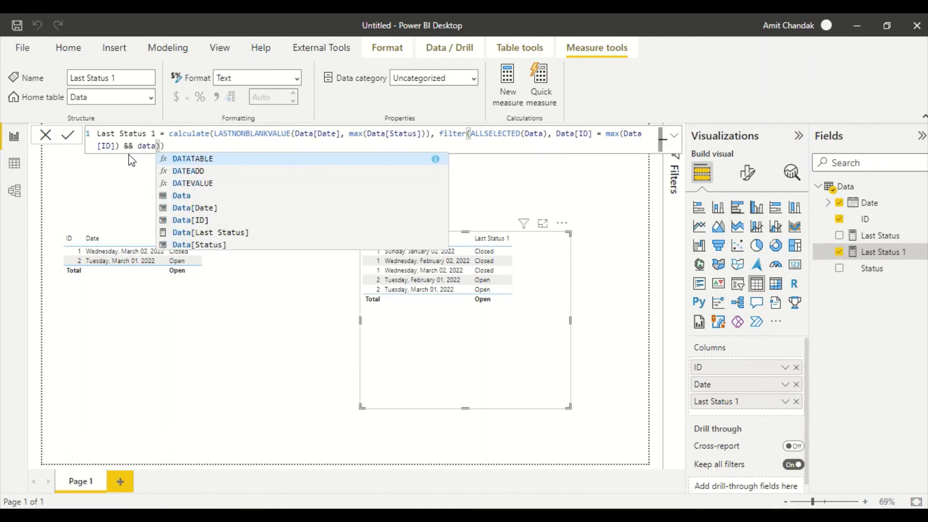
pyautogui.press('Down')
pyautogui.press('Down')
pyautogui.press('Down')
pyautogui.press('Down')
pyautogui.press('Down')
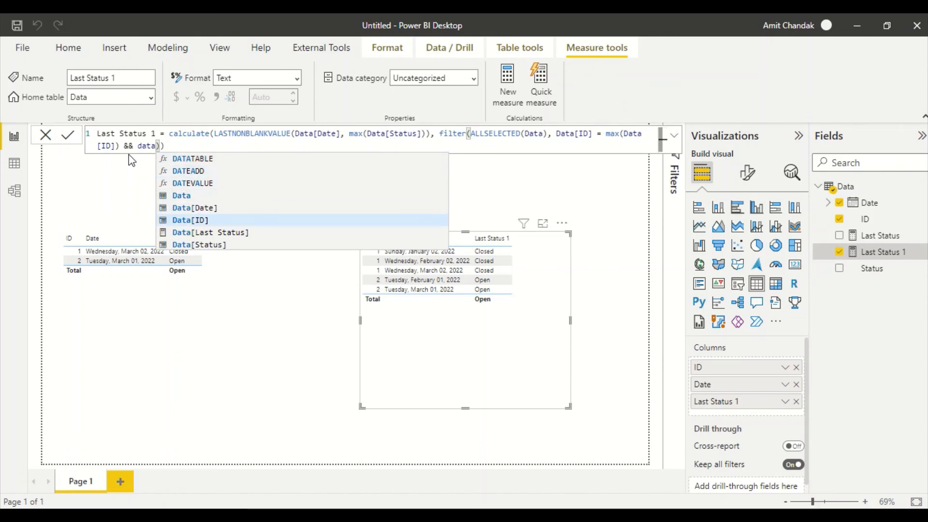
pyautogui.press('Up')
pyautogui.press('Tab')
pyautogui.write('= max(')
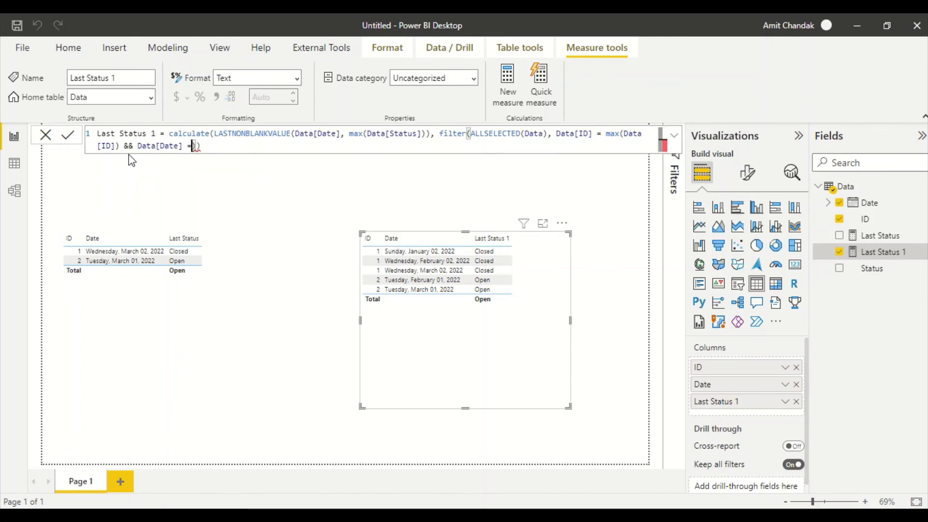
# - Complete the date comparison with Data[Date] inside max, close all brackets and commit the Last Status 1 measure
pyautogui.write('Data')
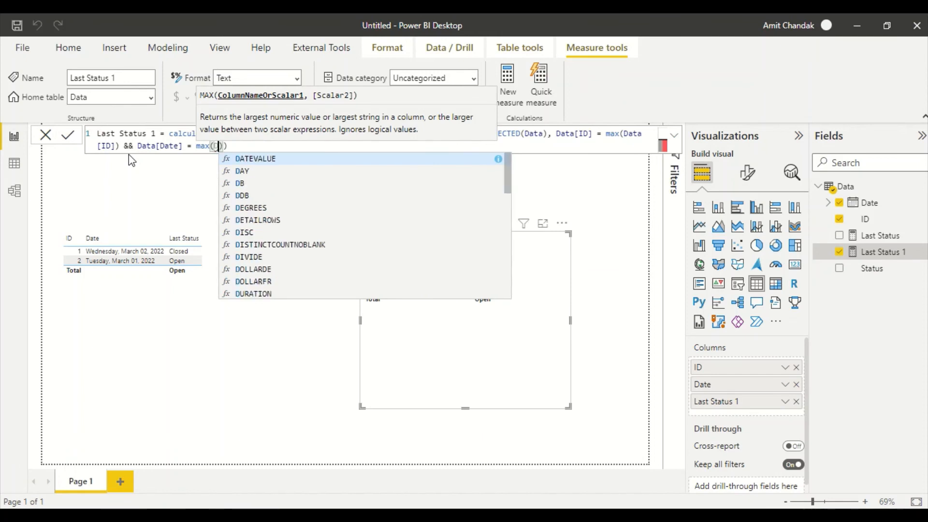
pyautogui.press('Down')
pyautogui.press('Down')
pyautogui.press('Down')
pyautogui.press('Down')
pyautogui.press('Tab')
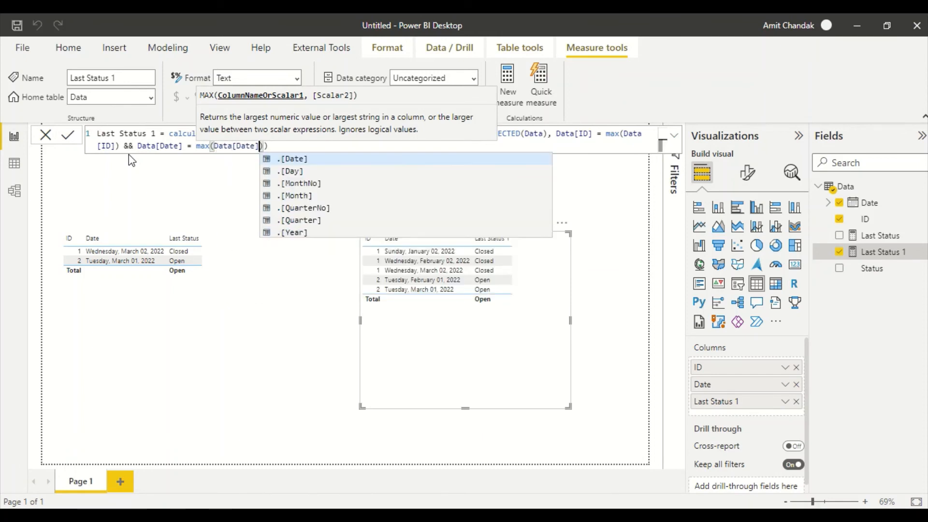
pyautogui.write('))')
pyautogui.write(')')
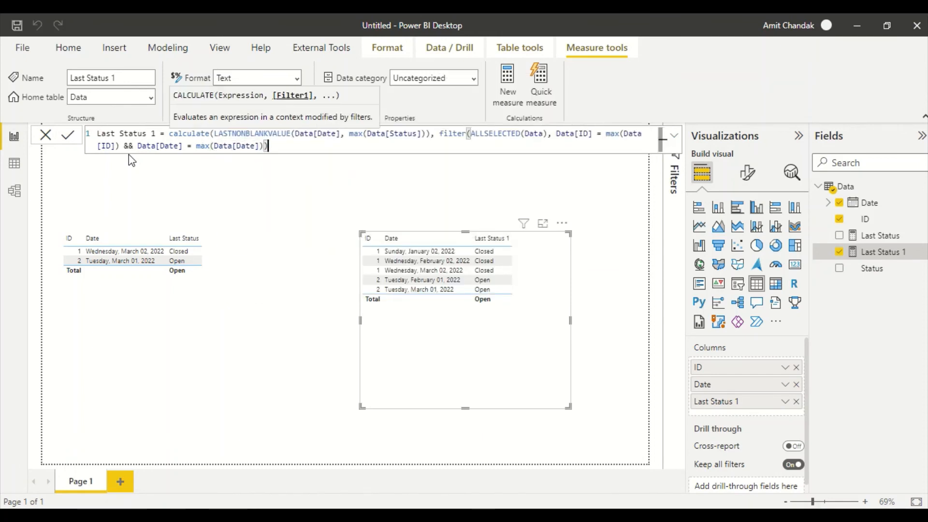
pyautogui.press('Return')
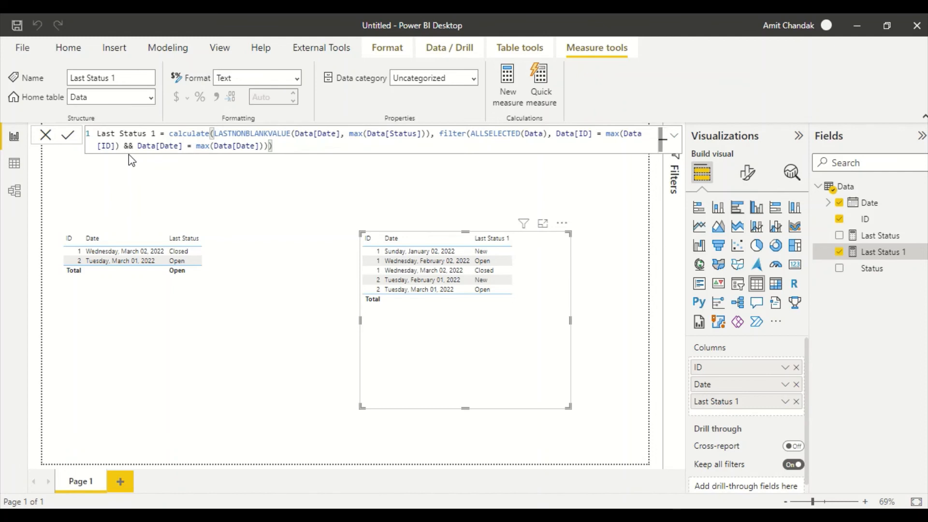
# - Remove the && Data[Date] = max(Data[Date]) condition from the Last Status 1 filter and commit the measure
pyautogui.moveTo(263, 150); pyautogui.dragTo(125, 152)
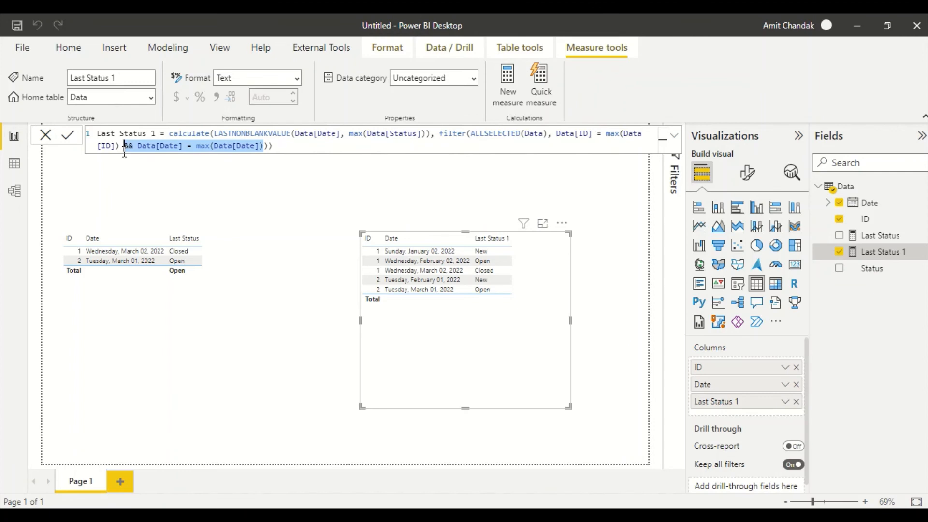
pyautogui.press('BackSpace')
pyautogui.click(145, 146)
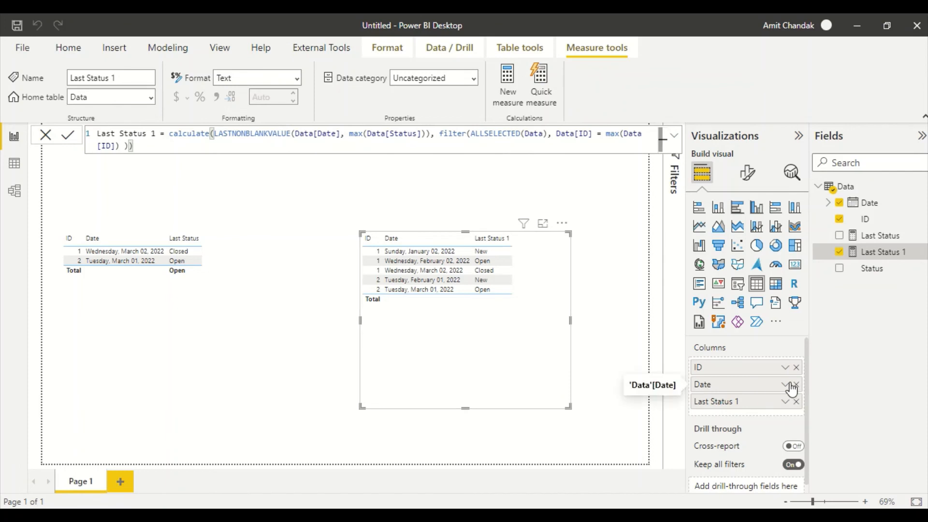
pyautogui.press('Return')
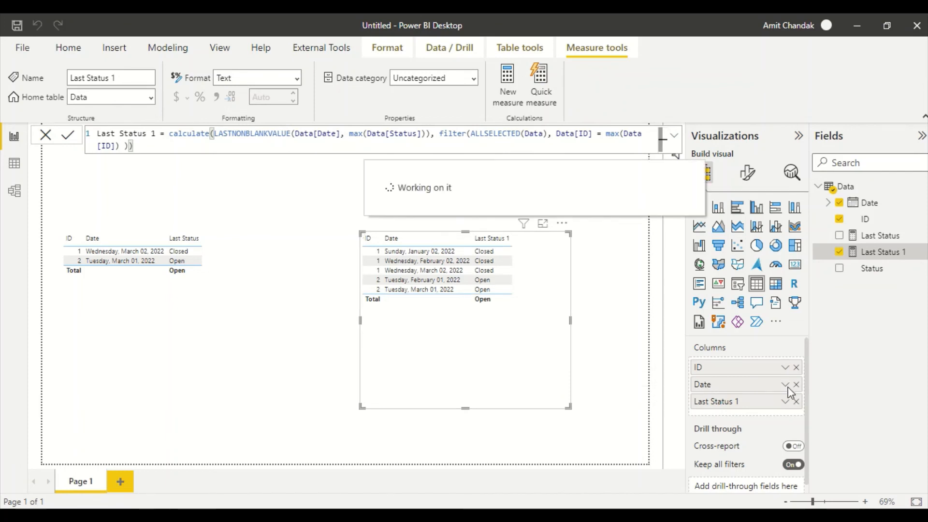
# - Summarize the Date column as Latest in the table visual that shows Last Status 1
pyautogui.click(785, 385)
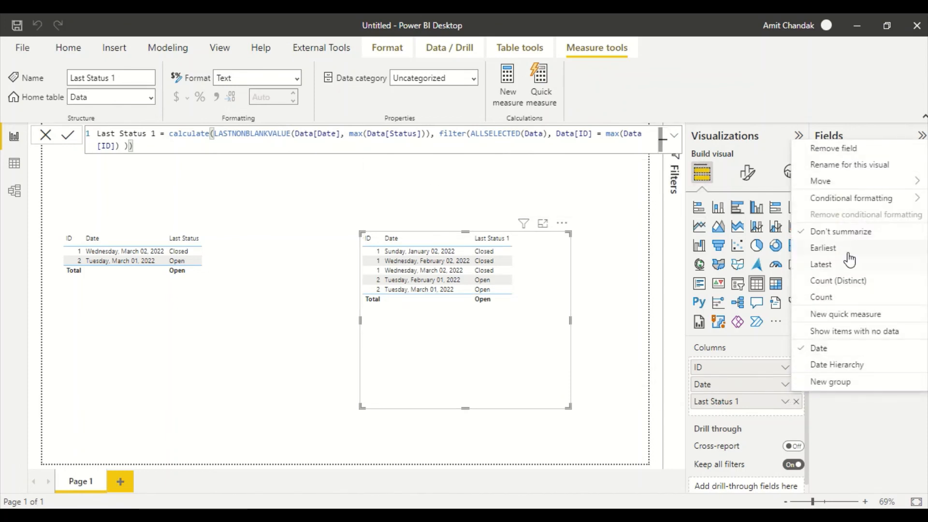
pyautogui.click(840, 269)
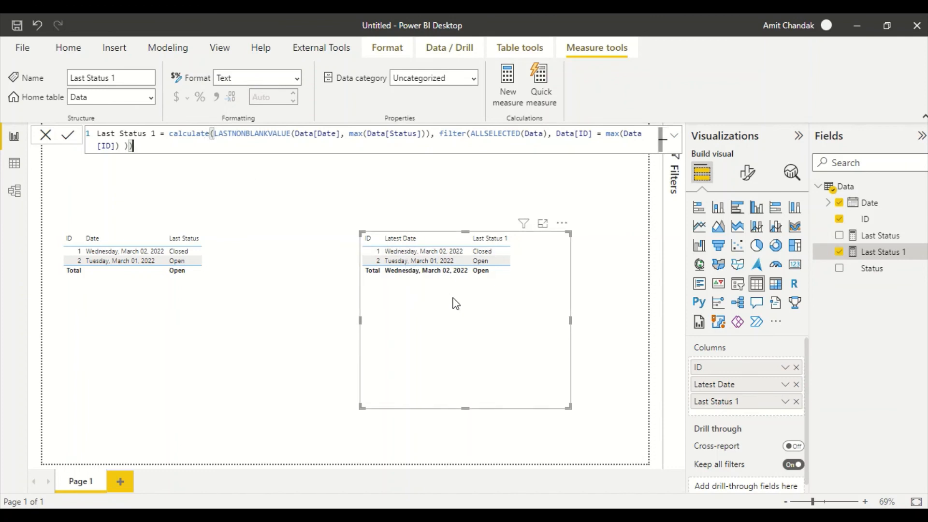
pyautogui.click(96, 315)
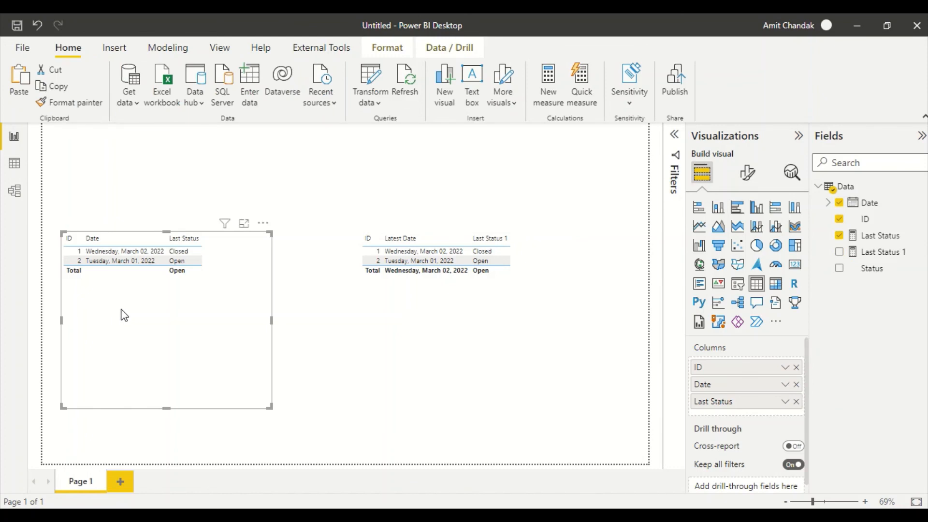
# - Move the Last Status 1 table to the upper middle of the report page and reduce its height
pyautogui.click(455, 337)
pyautogui.moveTo(474, 373); pyautogui.dragTo(375, 287)
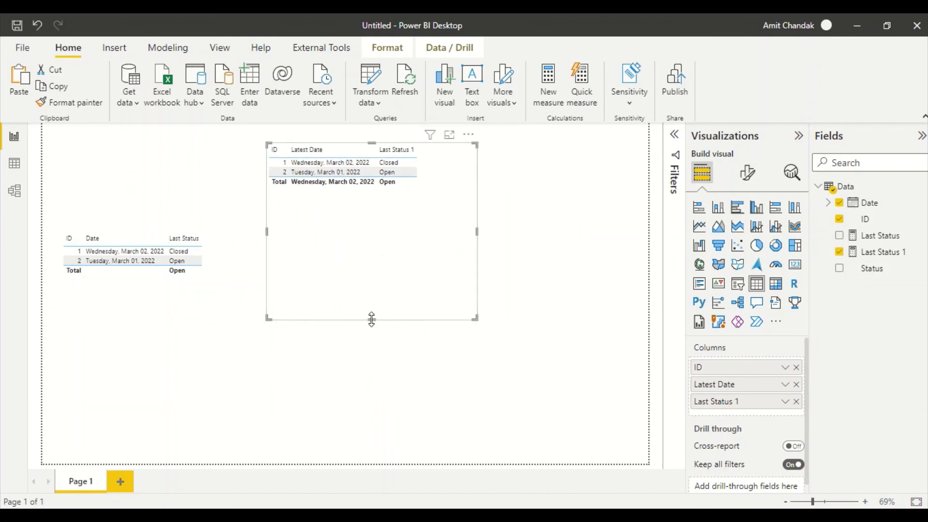
pyautogui.moveTo(372, 319); pyautogui.dragTo(375, 223)
# - Duplicate the Last Status table visual and place the copy beside the original, below the Last Status 1 table
pyautogui.click(89, 329)
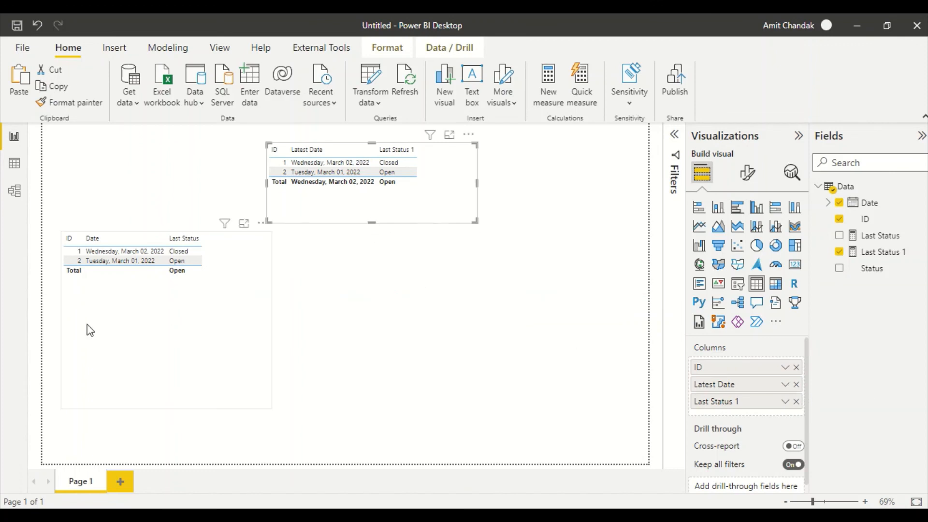
pyautogui.hotkey('ctrl', 'c')
pyautogui.hotkey('ctrl', 'v')
pyautogui.moveTo(112, 337); pyautogui.dragTo(402, 337)
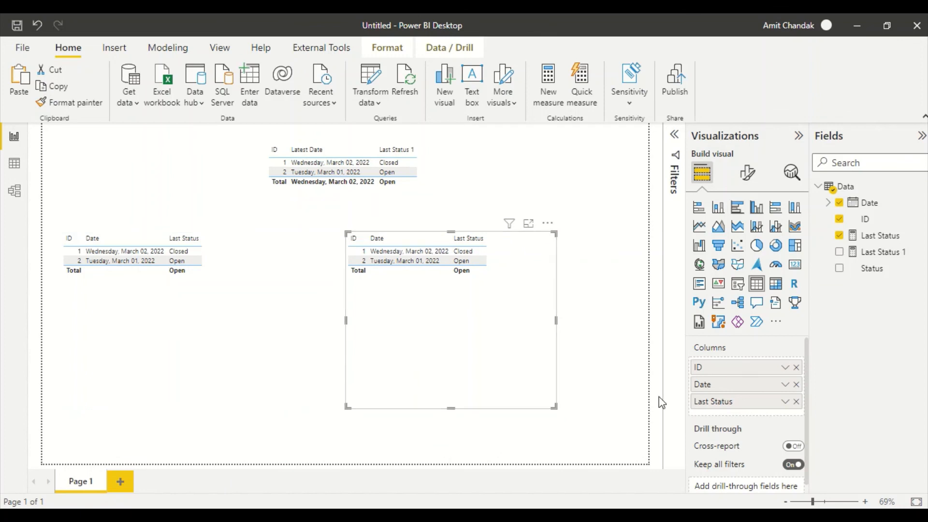
# - Replace the Last Status column with the Status field in the copied table and shift the visual slightly down and inward
pyautogui.click(797, 402)
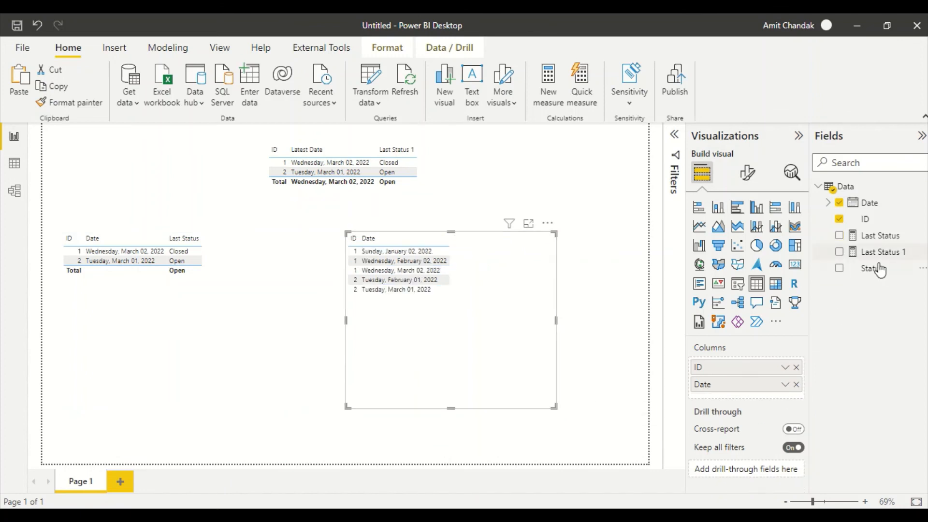
pyautogui.moveTo(872, 268); pyautogui.dragTo(756, 399)
pyautogui.moveTo(462, 336); pyautogui.dragTo(438, 349)
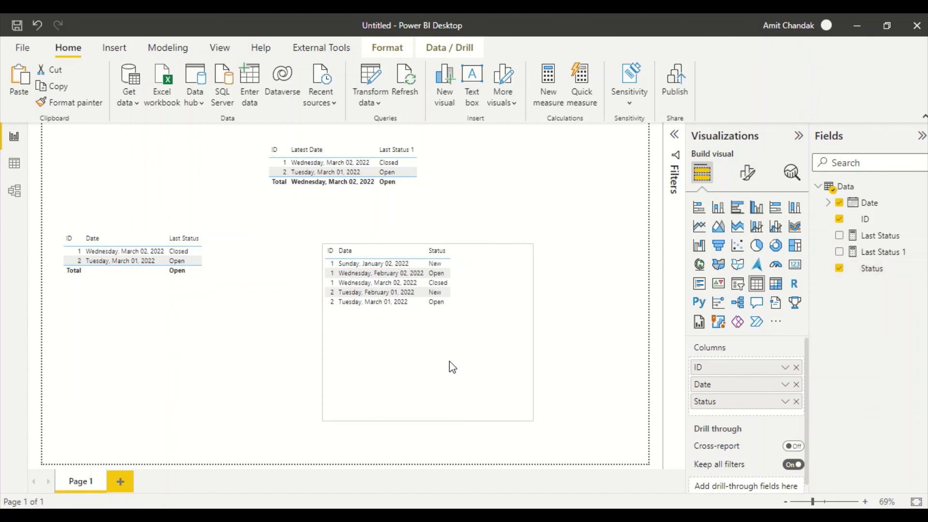
# - Add Last Status as a visual-level filter on the copied table and apply the condition "is not blank"
pyautogui.click(673, 140)
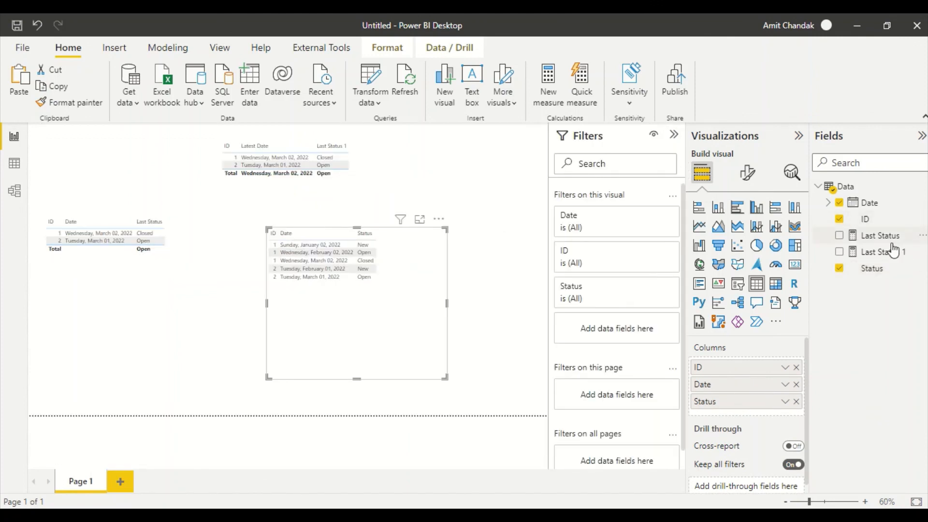
pyautogui.moveTo(888, 237); pyautogui.dragTo(639, 332)
pyautogui.click(669, 337)
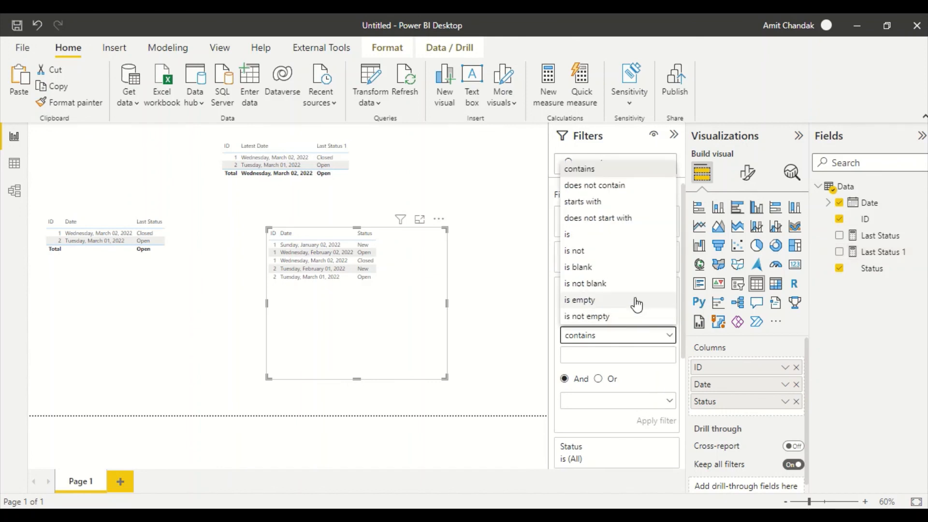
pyautogui.click(603, 285)
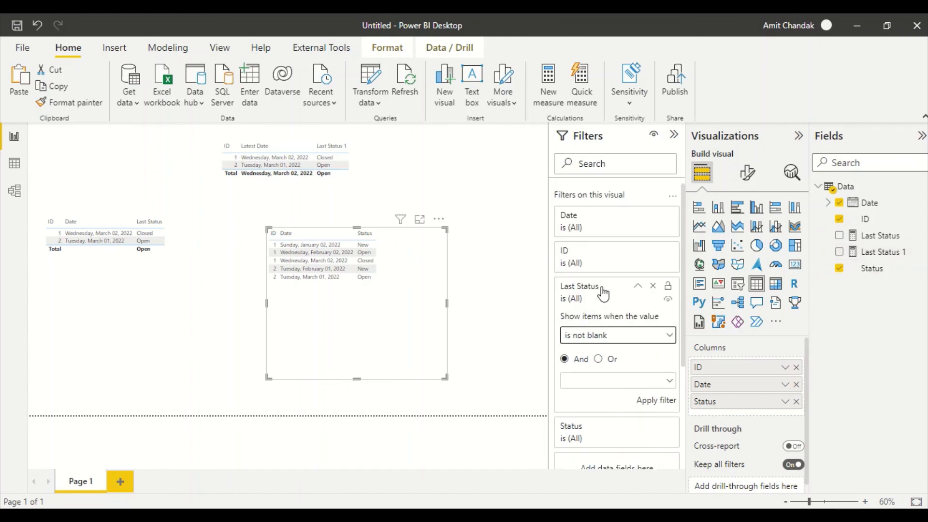
pyautogui.click(657, 400)
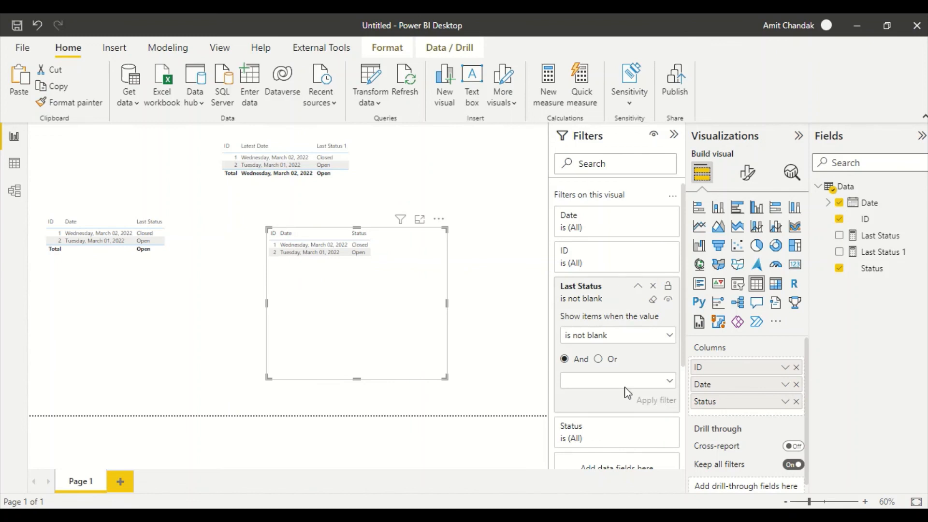